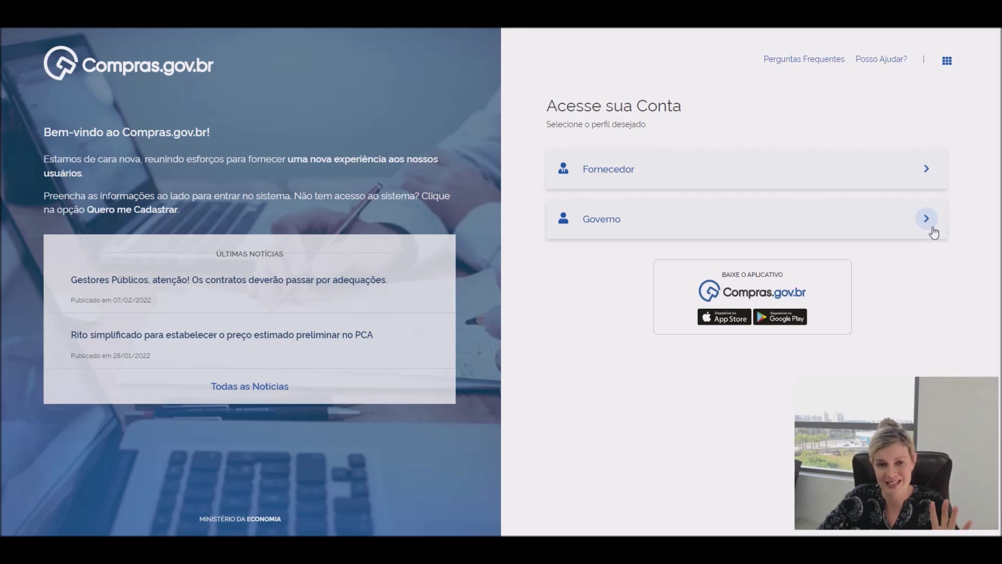
- Enter the portal with the Governo profile and create a new Dispensa Eletrônica/Inexigibilidade
{"action": "left_click", "coordinate": [926, 220]}
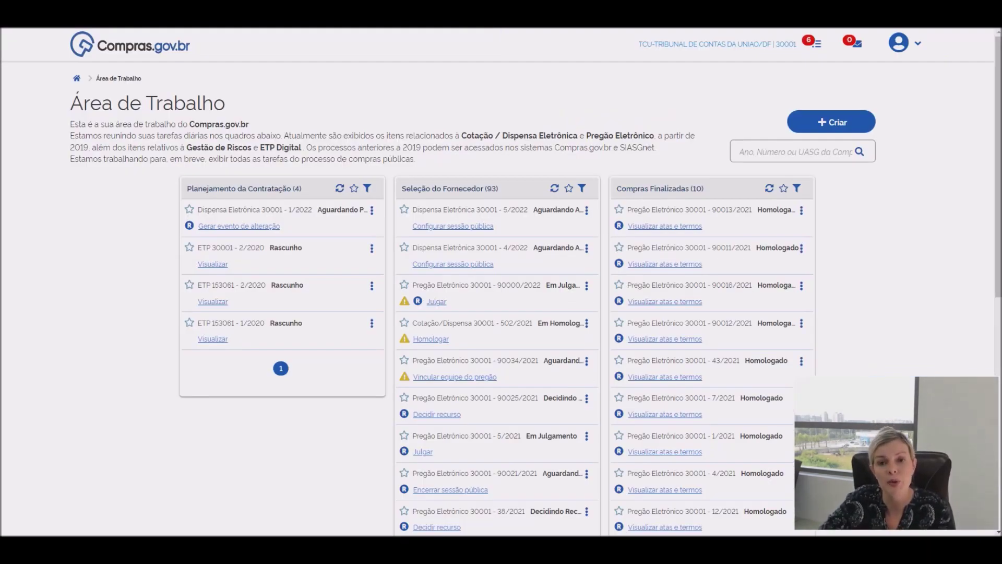
{"action": "left_click", "coordinate": [858, 125]}
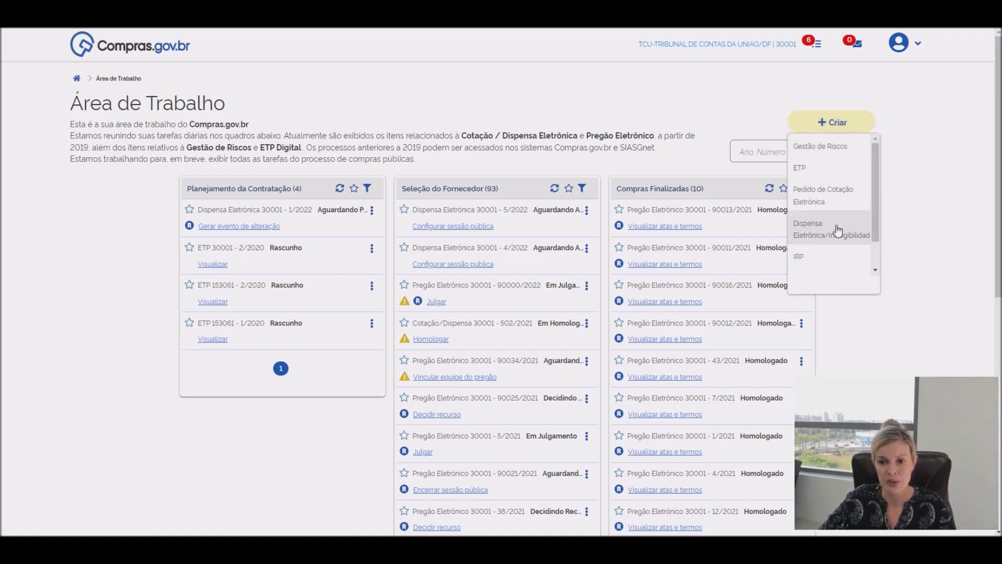
{"action": "left_click", "coordinate": [828, 241]}
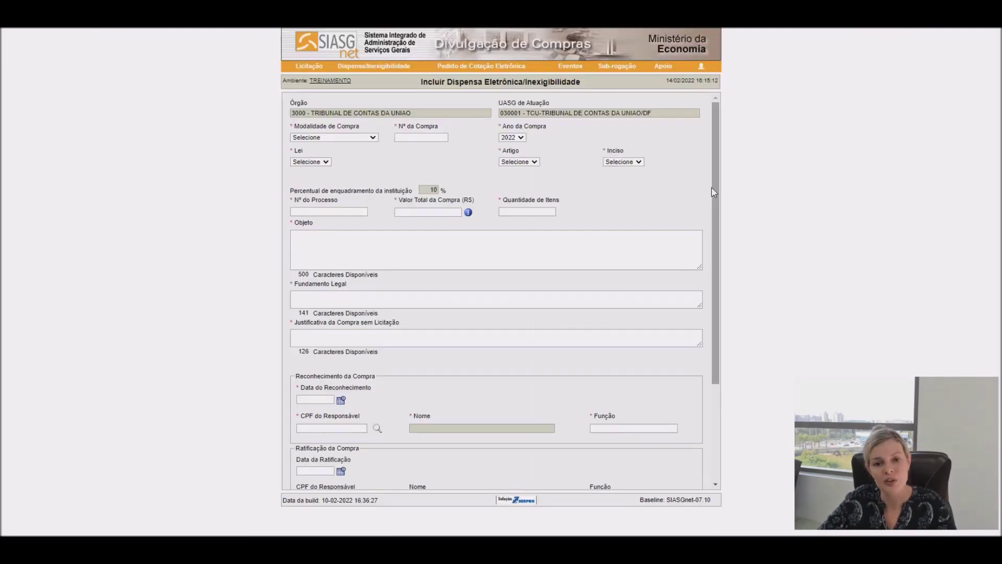
- Set the Modalidade de Compra to Dispensa de Licitação and the Nº da Compra to 007
{"action": "left_click", "coordinate": [365, 138]}
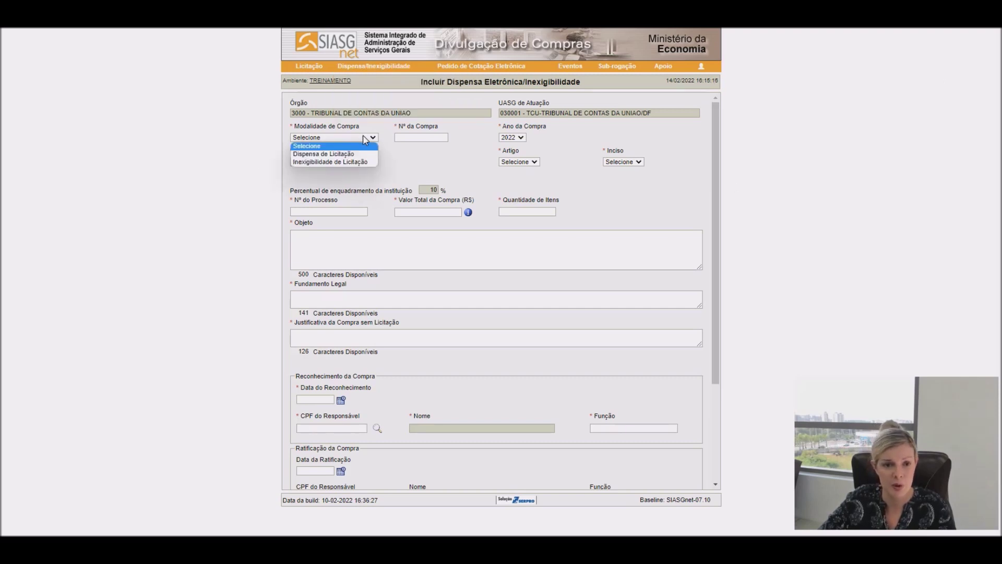
{"action": "left_click", "coordinate": [367, 155]}
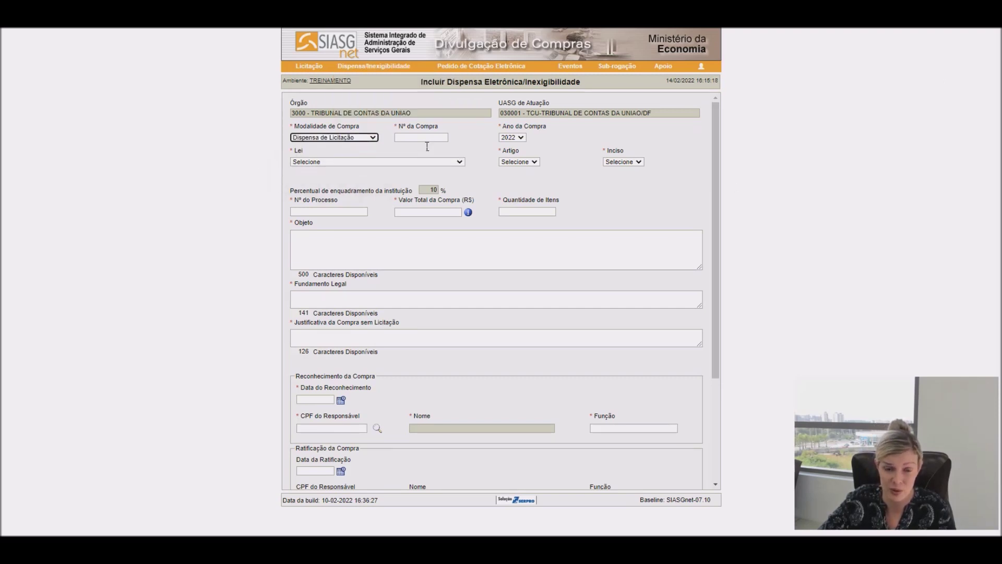
{"action": "left_click", "coordinate": [424, 137]}
{"action": "left_click", "coordinate": [418, 157]}
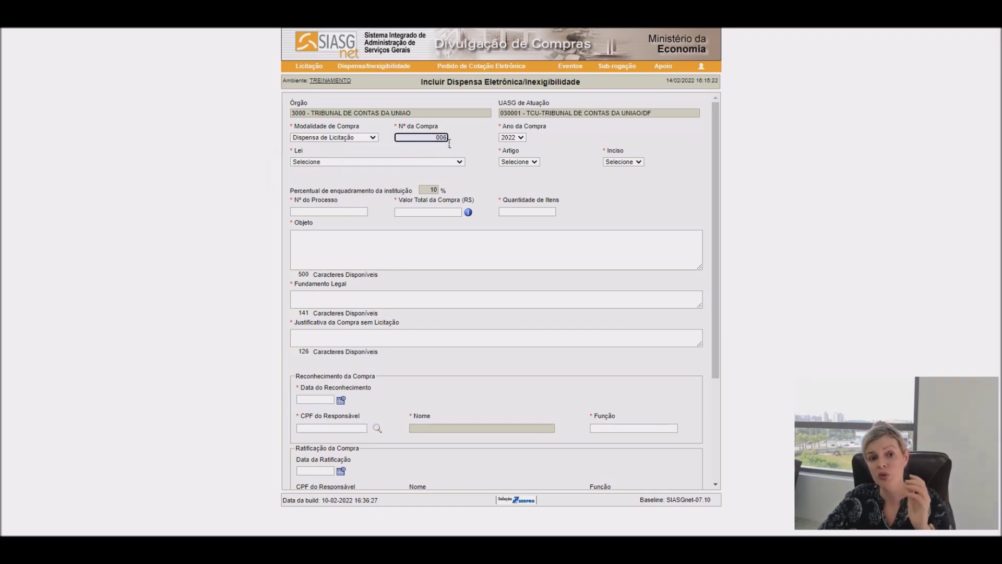
{"action": "key", "text": "BackSpace"}
{"action": "type", "text": "7"}
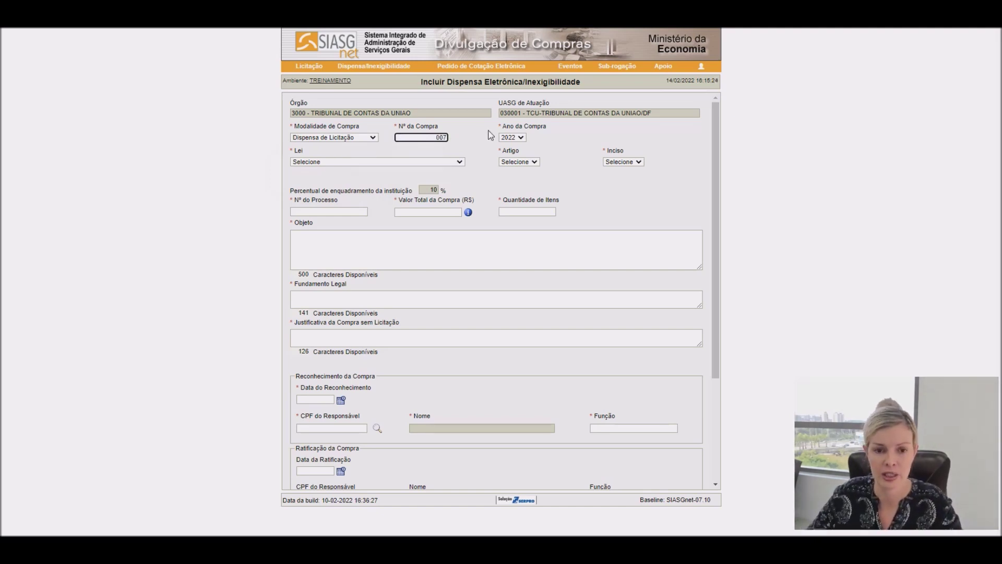
- Choose Lei nº 14.133 (Licitações e Contratos Administrativos) as the law and I as the Inciso
{"action": "left_click", "coordinate": [395, 162]}
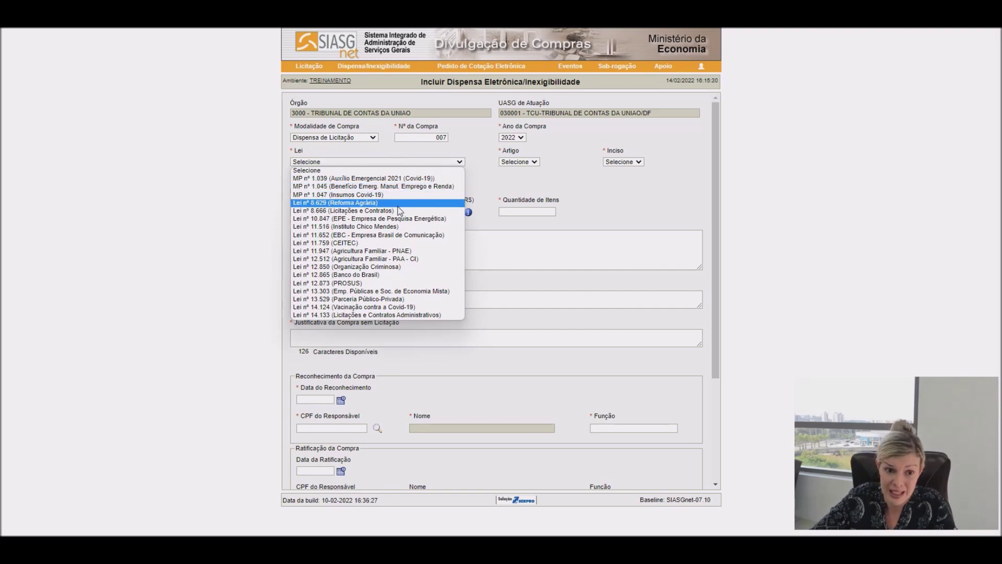
{"action": "left_click", "coordinate": [447, 317]}
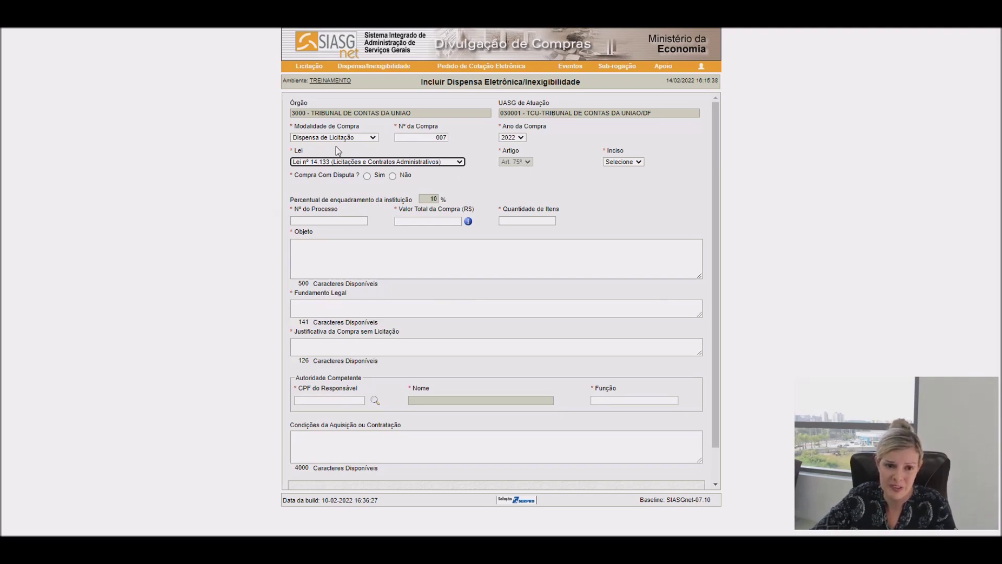
{"action": "left_click", "coordinate": [640, 163]}
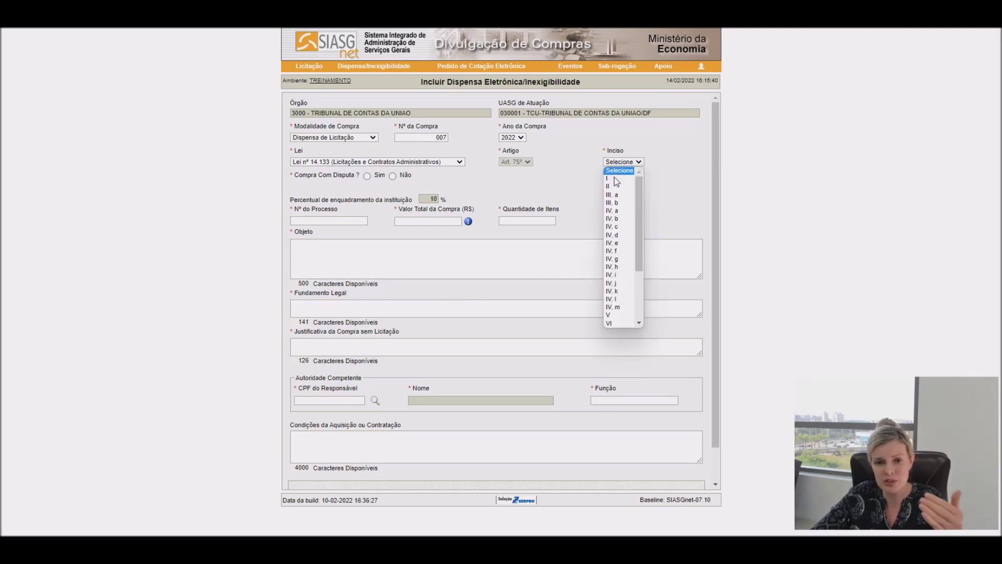
{"action": "scroll", "coordinate": [641, 317], "scroll_direction": "down", "scroll_amount": 2}
{"action": "scroll", "coordinate": [640, 316], "scroll_direction": "up", "scroll_amount": 2}
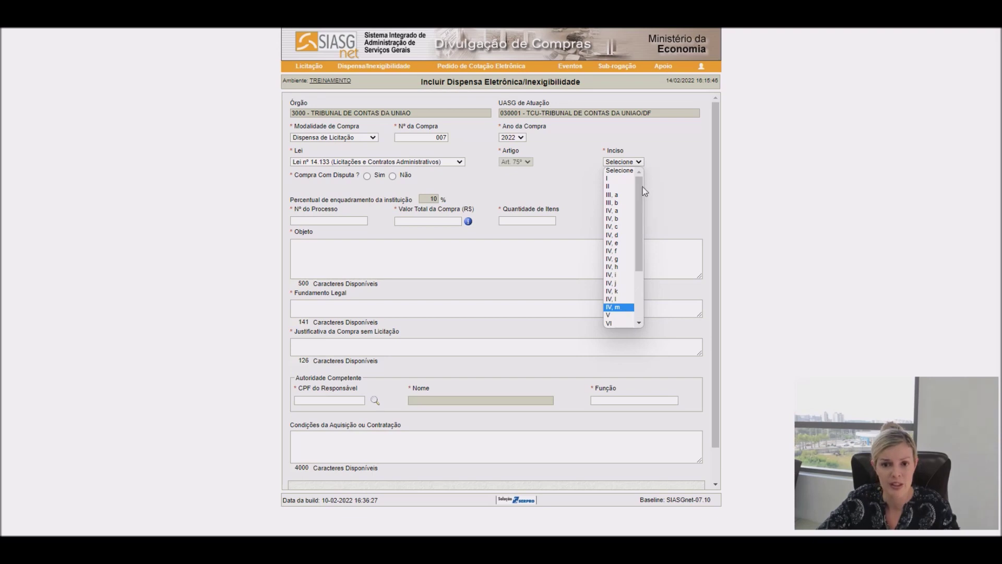
{"action": "left_click", "coordinate": [615, 179]}
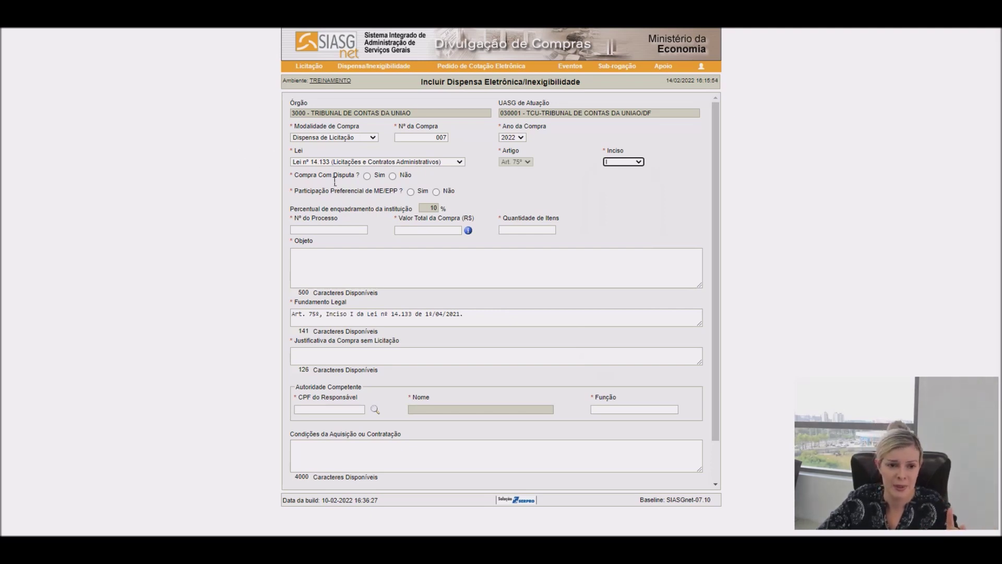
- Try Não for Participação Preferencial de ME/EPP, view the Justificativa options, and switch the answer to Sim
{"action": "left_click_drag", "start_coordinate": [329, 193], "coordinate": [410, 193]}
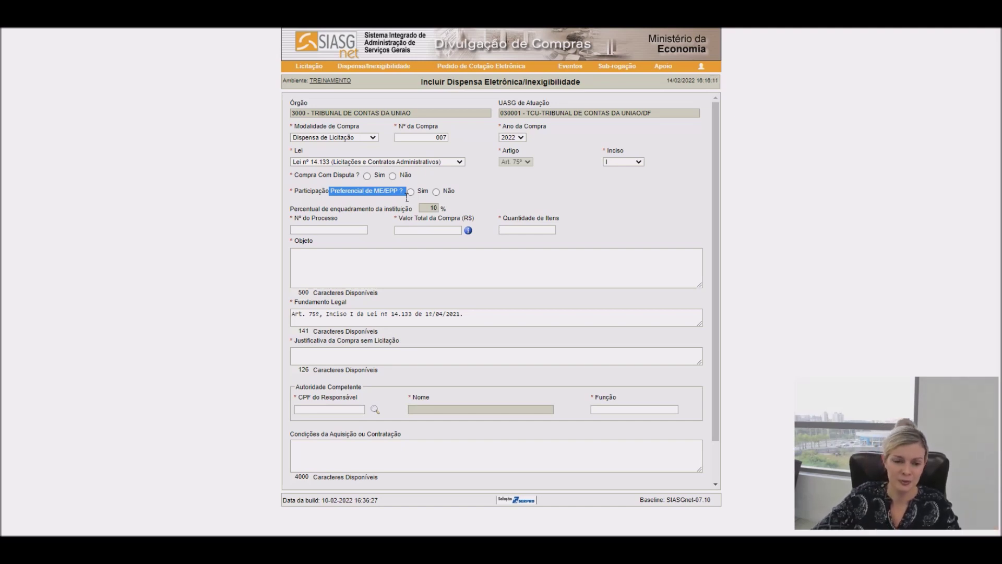
{"action": "left_click", "coordinate": [411, 192]}
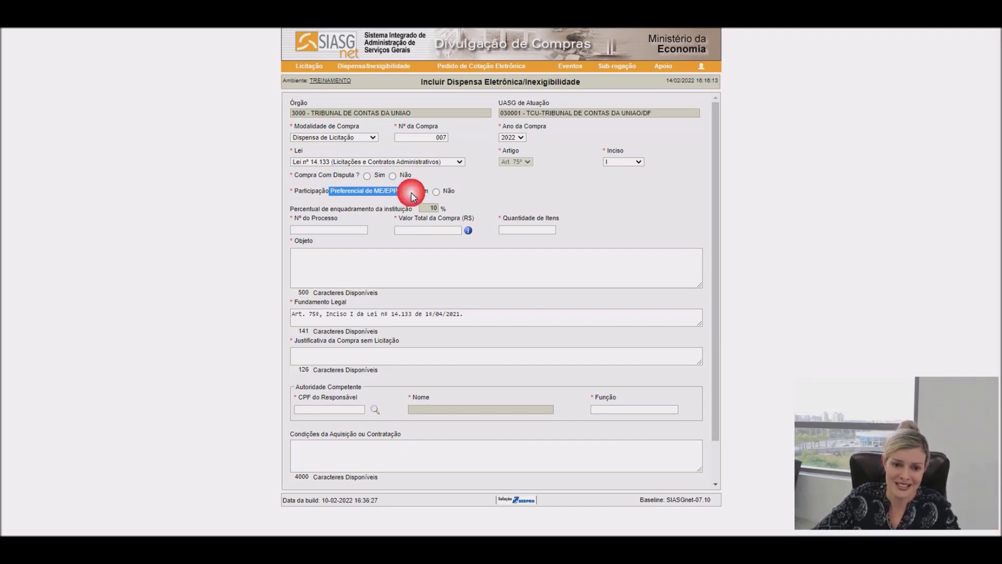
{"action": "left_click", "coordinate": [436, 191]}
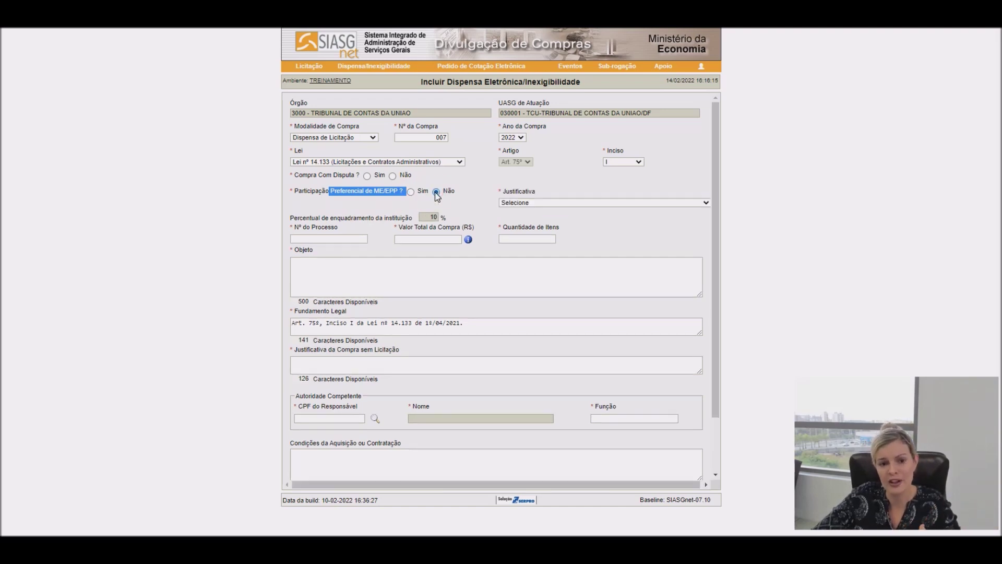
{"action": "left_click", "coordinate": [529, 202]}
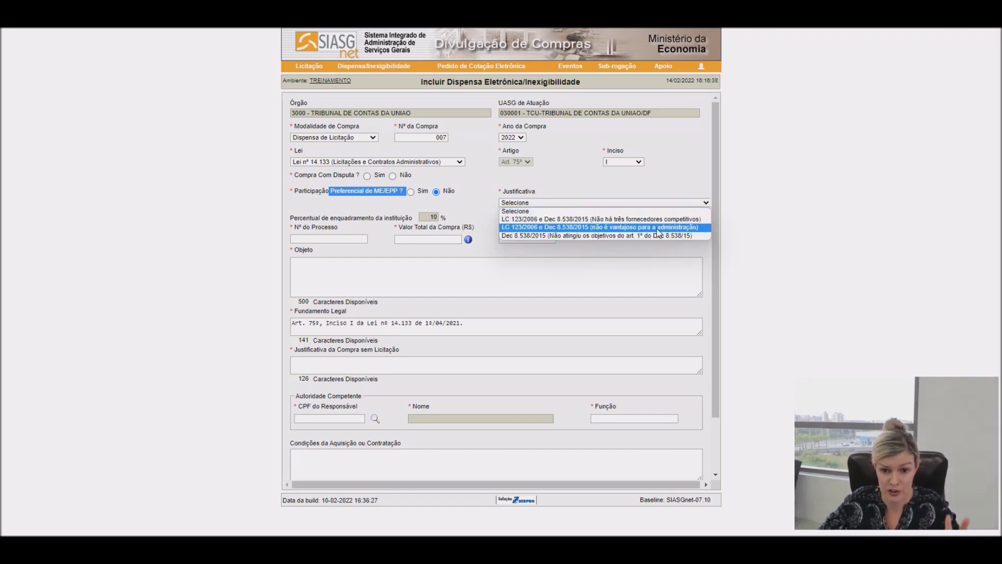
{"action": "left_click", "coordinate": [590, 187]}
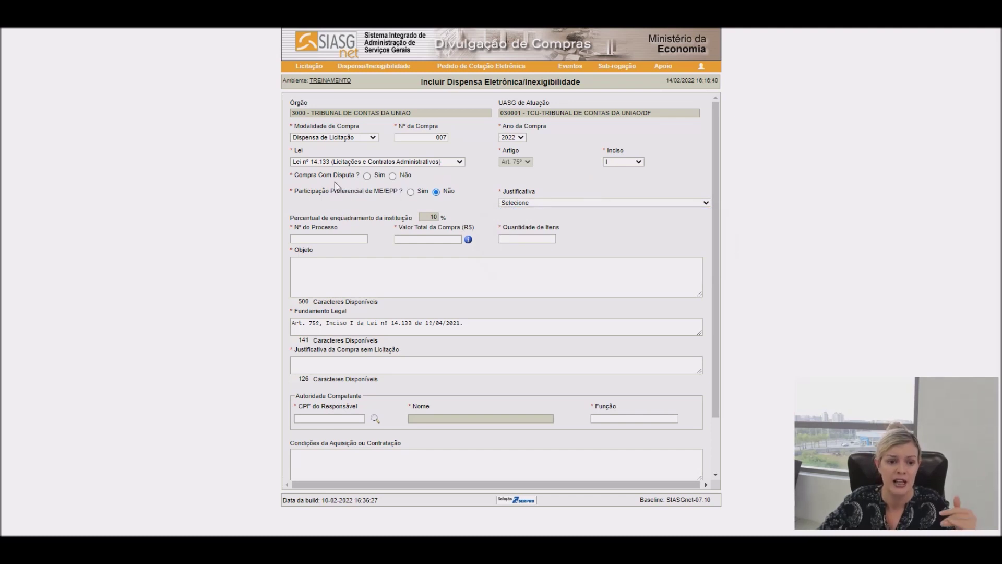
{"action": "left_click", "coordinate": [410, 192]}
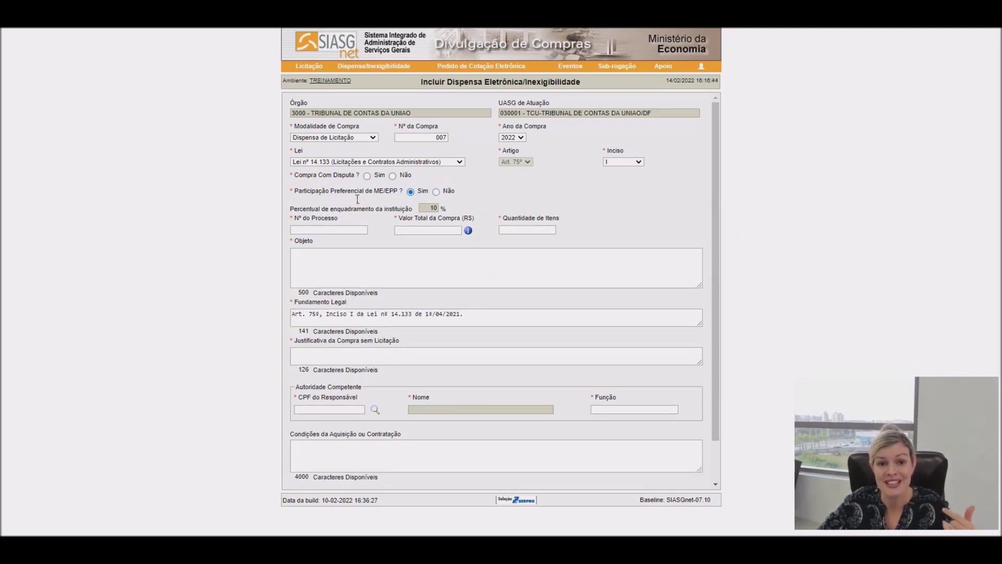
- Try Inciso II and III, a to compare the fields they require, and return the Inciso to I
{"action": "left_click", "coordinate": [633, 162]}
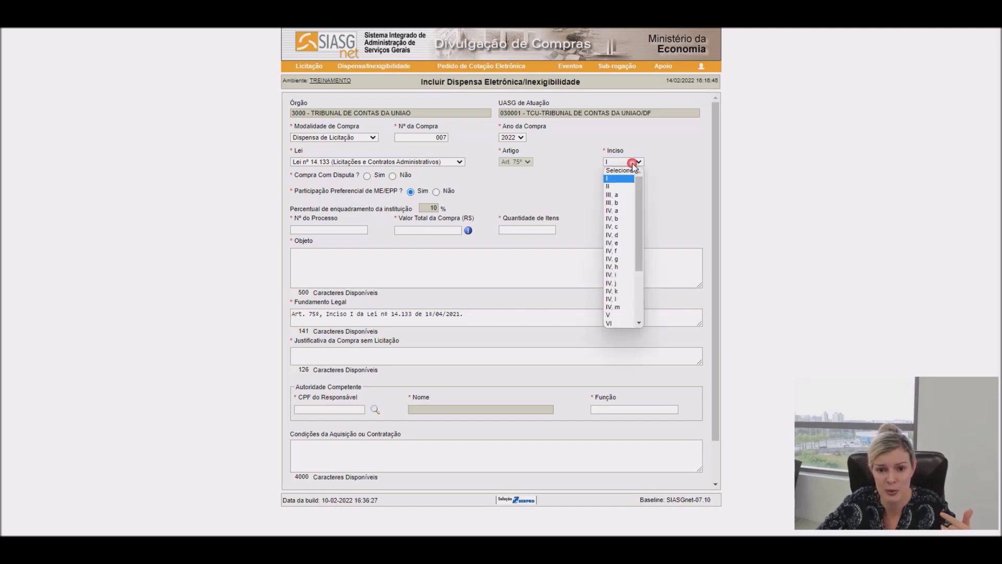
{"action": "left_click", "coordinate": [628, 187]}
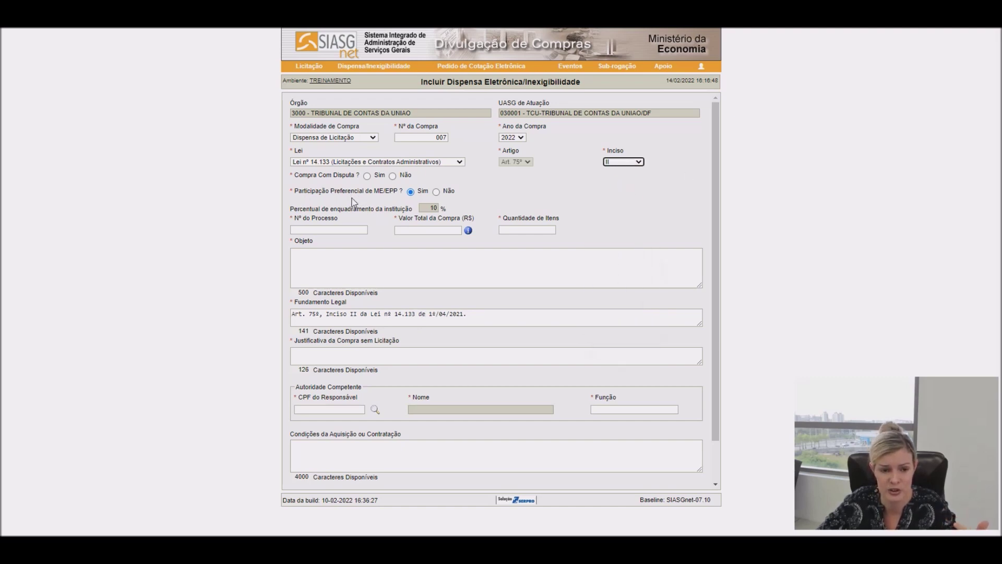
{"action": "left_click", "coordinate": [630, 163]}
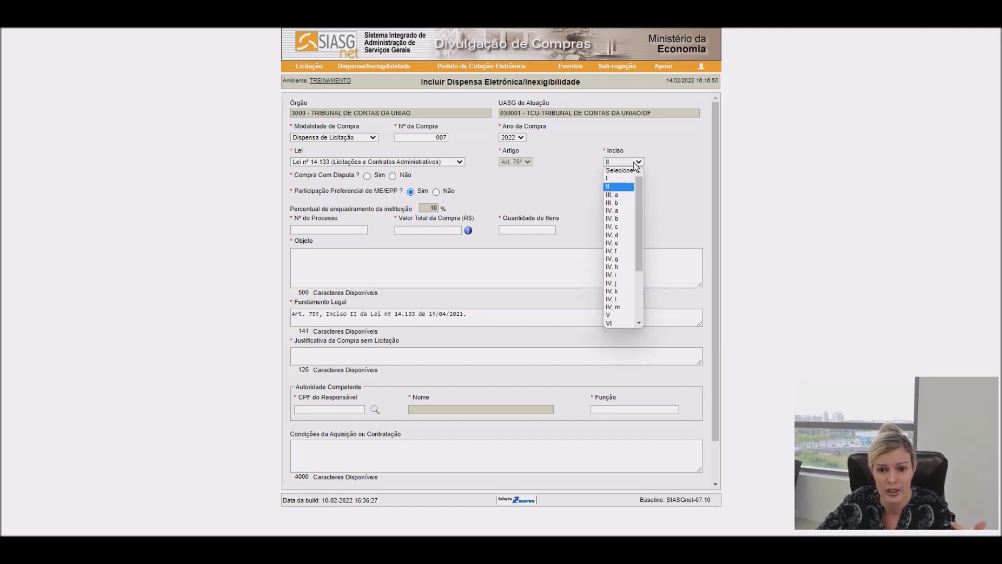
{"action": "left_click", "coordinate": [615, 195]}
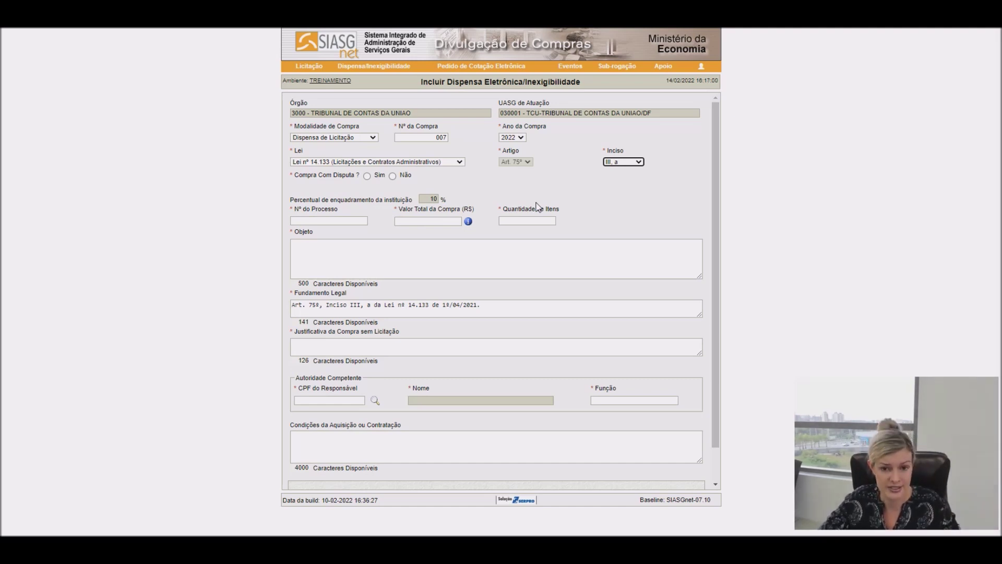
{"action": "left_click", "coordinate": [626, 162]}
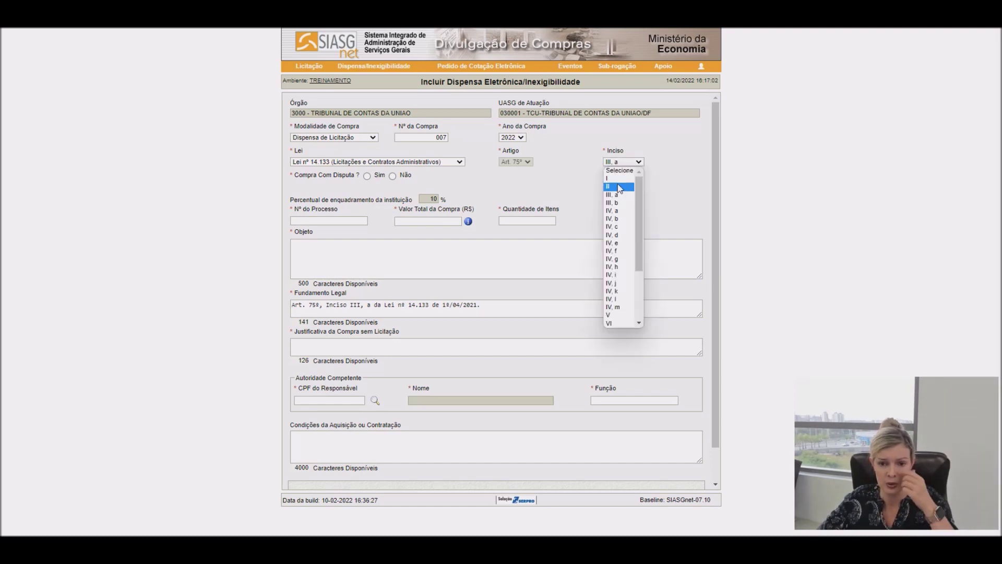
{"action": "left_click", "coordinate": [618, 179]}
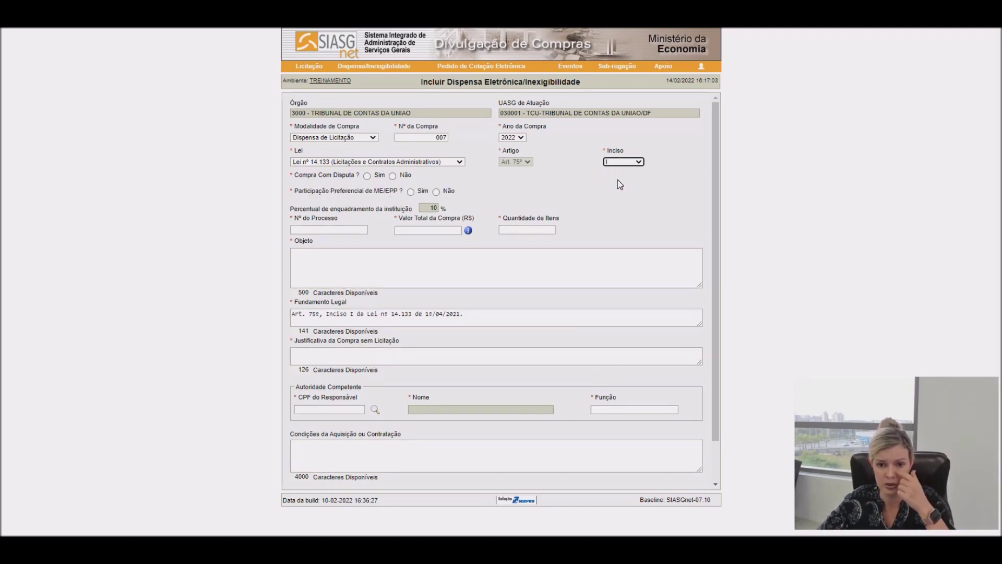
- Fill in Nº do Processo 007, Valor Total da Compra 108.000,00 and Quantidade de Itens 1
{"action": "left_click", "coordinate": [308, 230]}
{"action": "type", "text": "007"}
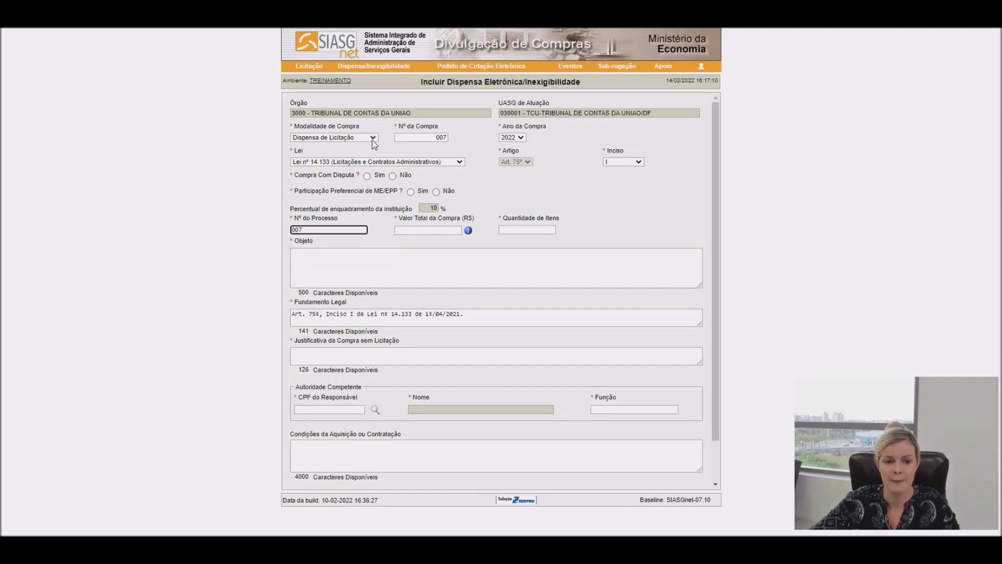
{"action": "left_click", "coordinate": [412, 230]}
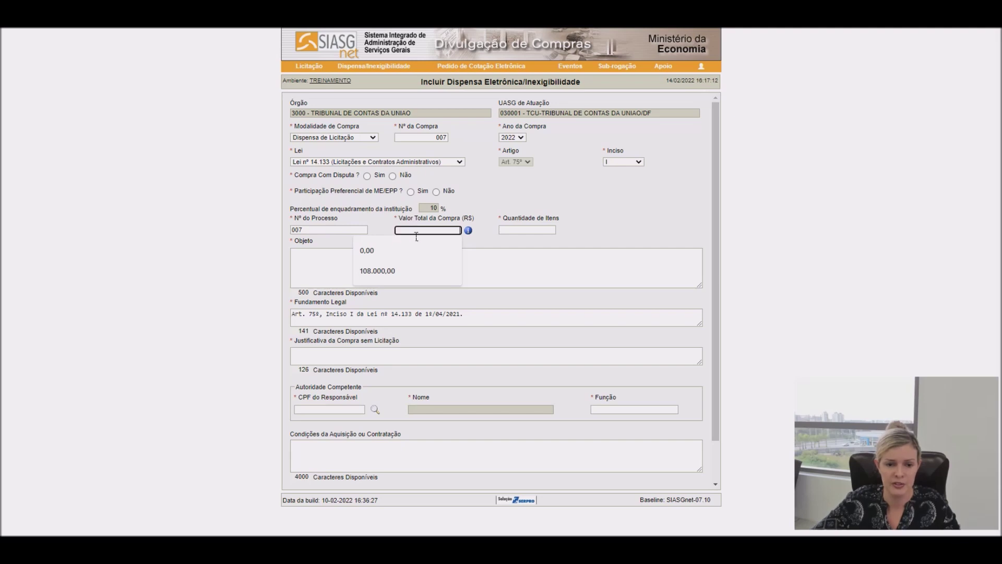
{"action": "left_click", "coordinate": [428, 271]}
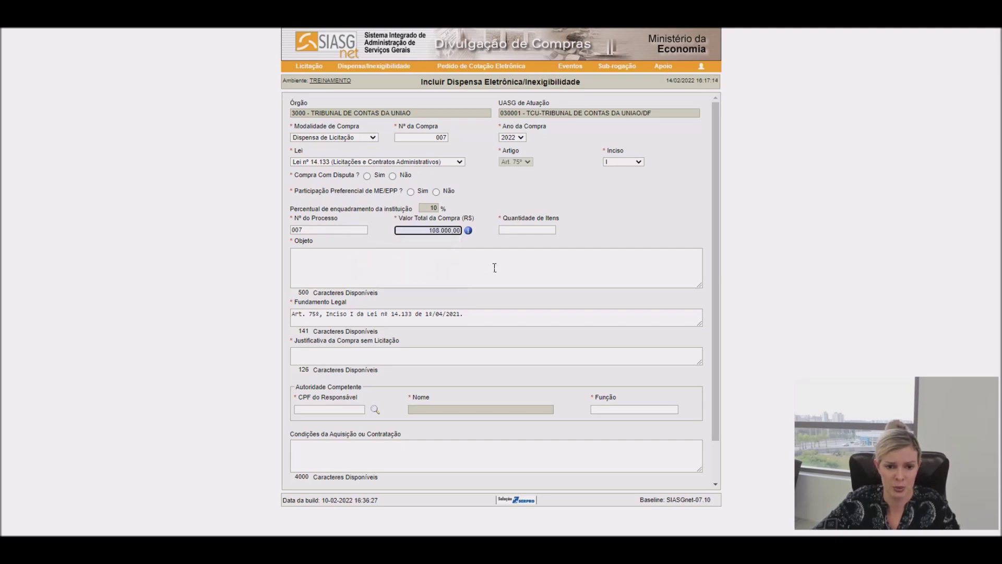
{"action": "left_click", "coordinate": [522, 230]}
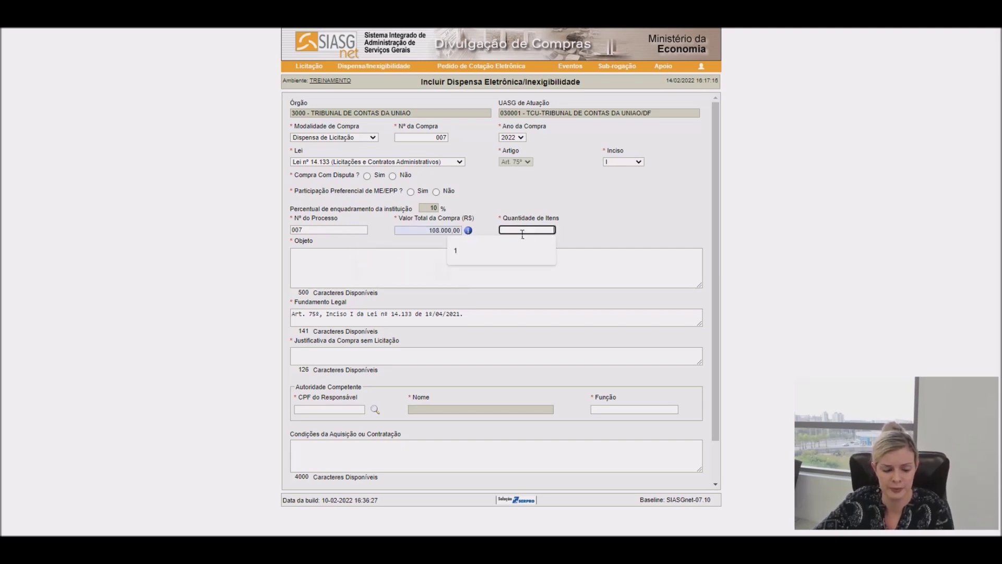
{"action": "left_click", "coordinate": [459, 251]}
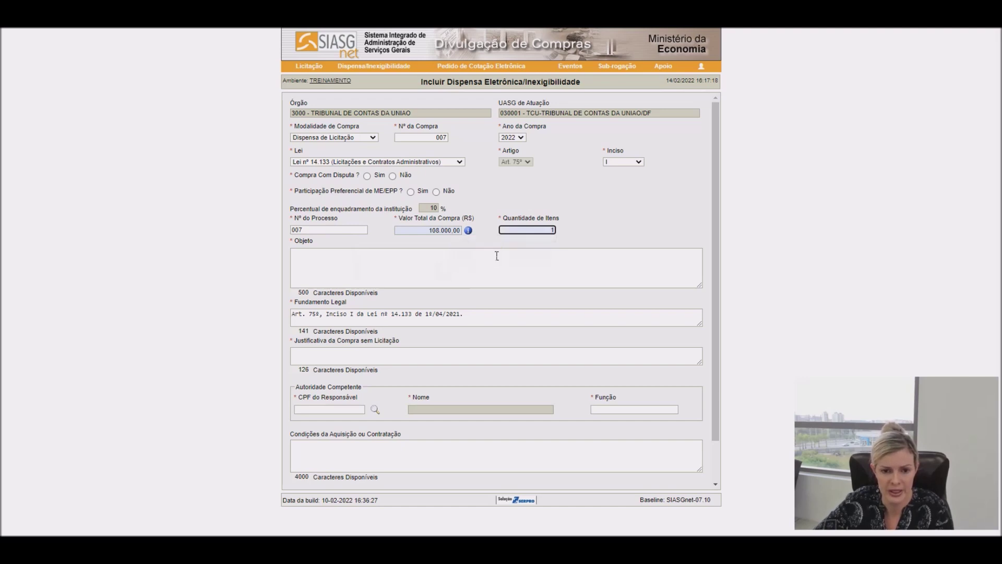
- Describe the Objeto as "Reforma" and give "Pequeno valor" as the Justificativa da Compra sem Licitação
{"action": "left_click", "coordinate": [444, 271]}
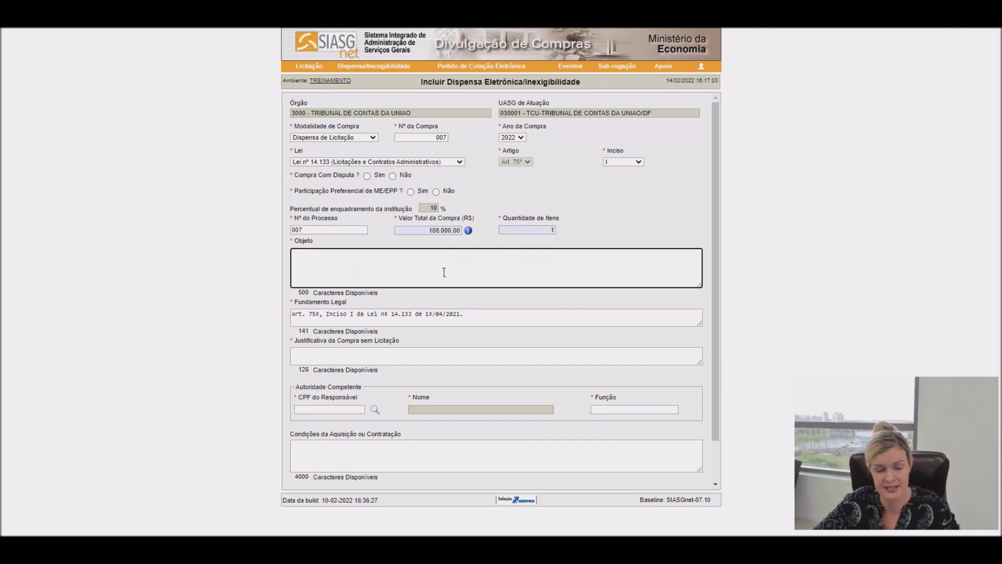
{"action": "type", "text": "Reforma"}
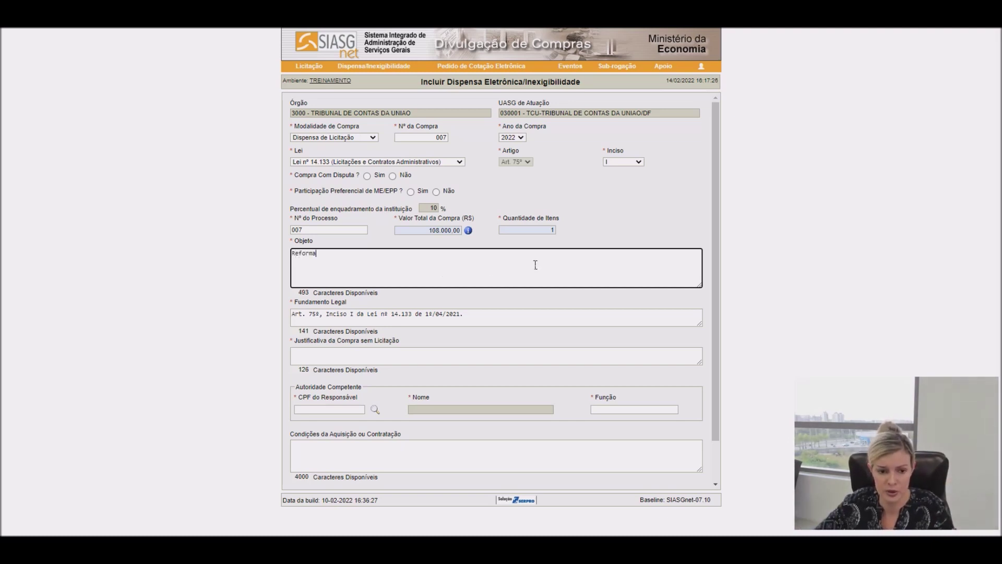
{"action": "left_click", "coordinate": [551, 319]}
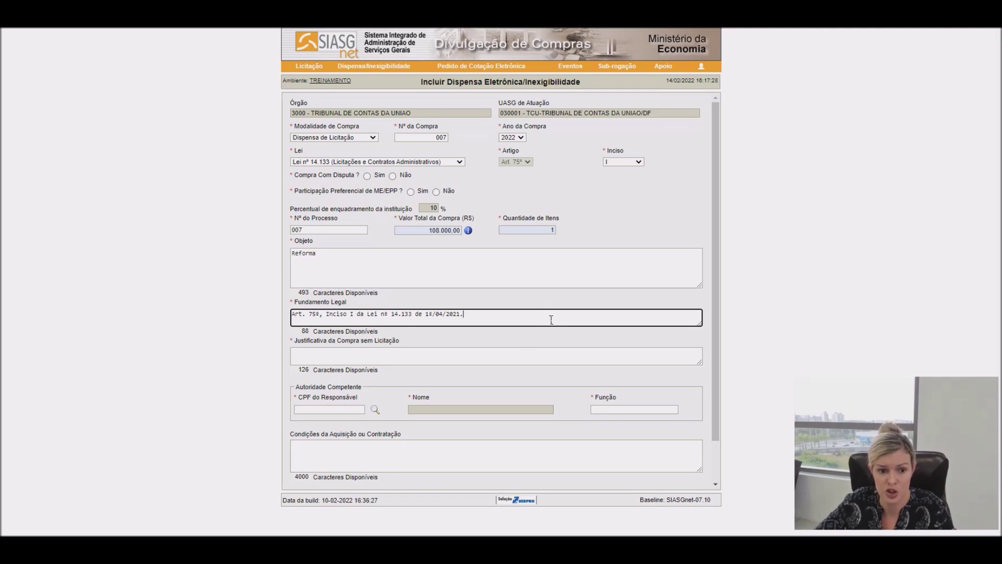
{"action": "scroll", "coordinate": [460, 299], "scroll_direction": "down", "scroll_amount": 1}
{"action": "left_click", "coordinate": [466, 313]}
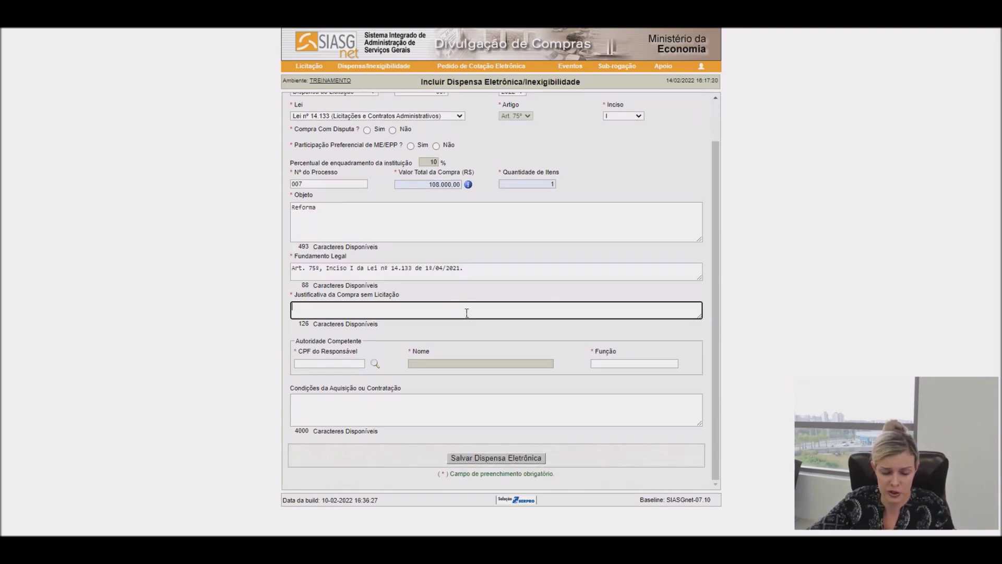
{"action": "type", "text": "Pequeno"}
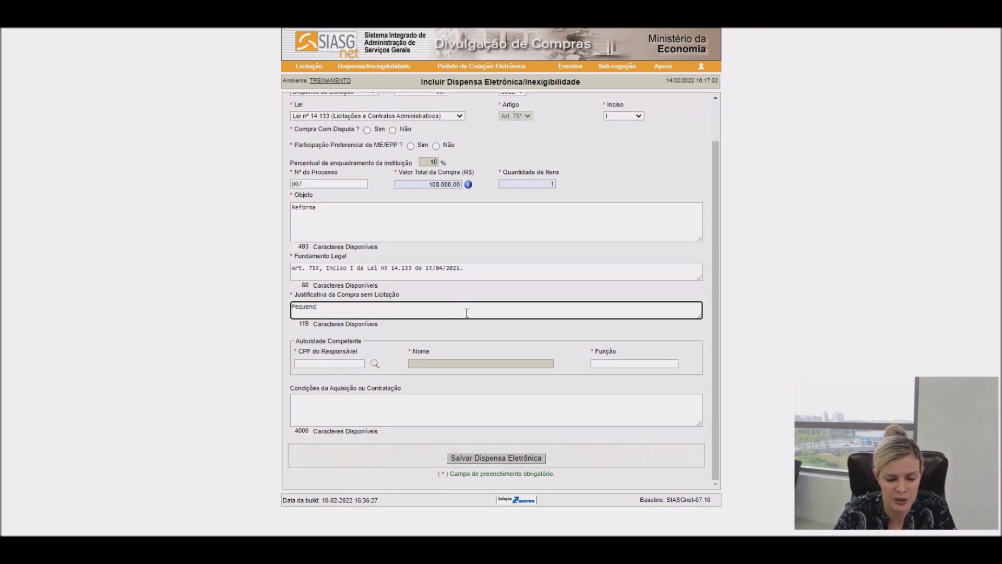
{"action": "type", "text": " valor"}
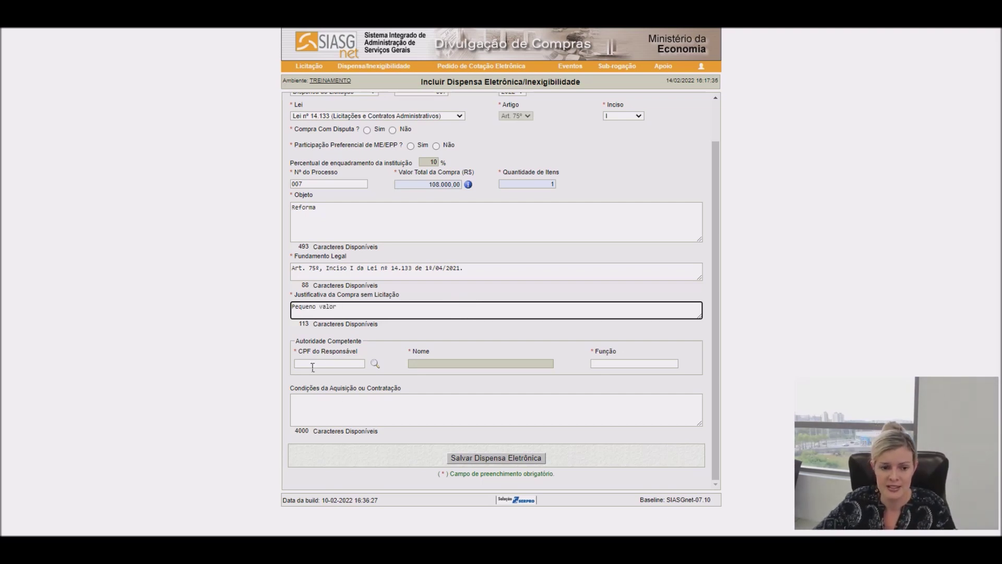
- Fill in the Autoridade Competente: enter the responsible person's CPF, look up the name, and set Função to Secretario
{"action": "left_click", "coordinate": [376, 364]}
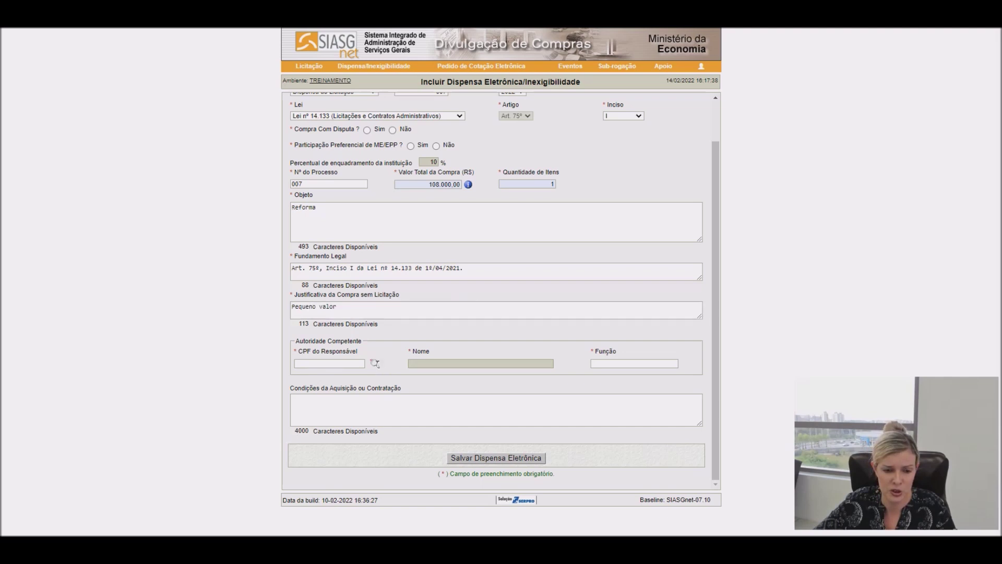
{"action": "scroll", "coordinate": [383, 388], "scroll_direction": "down", "scroll_amount": 5}
{"action": "left_click", "coordinate": [322, 364]}
{"action": "left_click", "coordinate": [320, 383]}
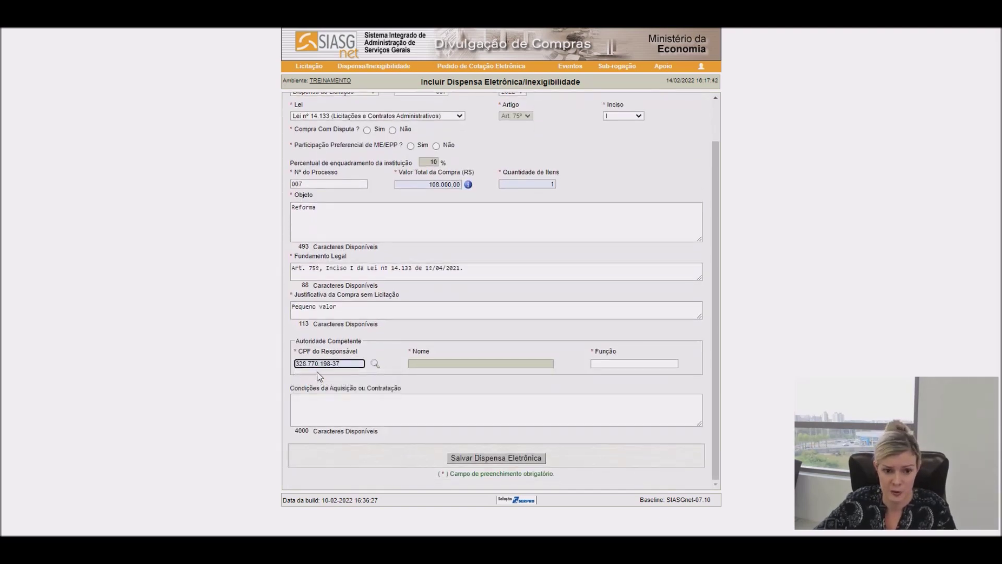
{"action": "left_click", "coordinate": [376, 364]}
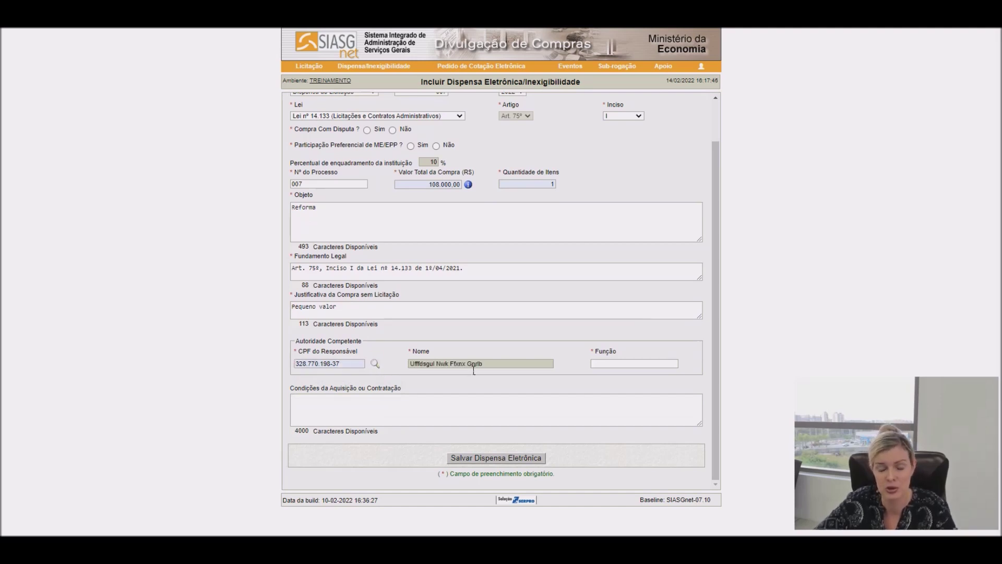
{"action": "left_click", "coordinate": [608, 365]}
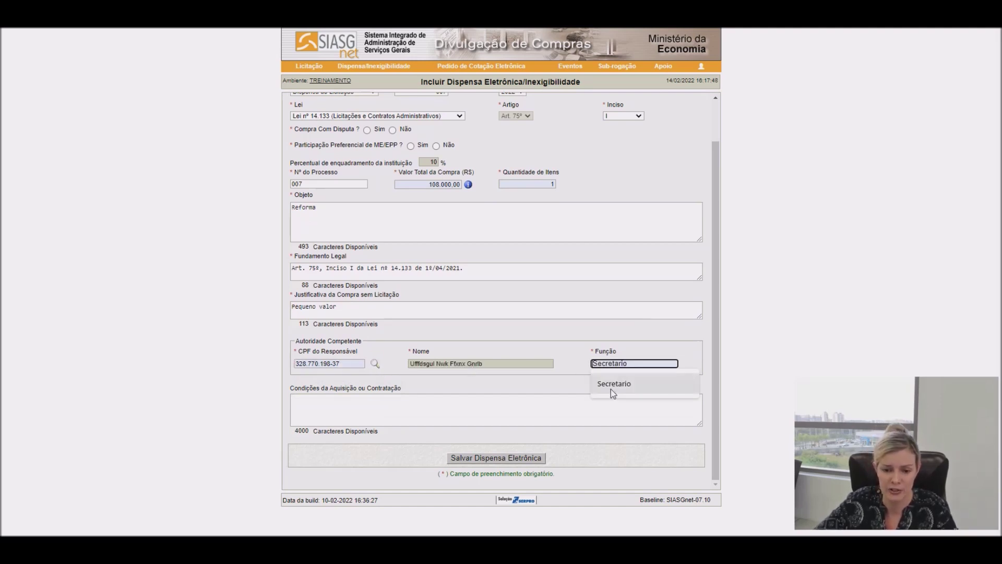
{"action": "left_click", "coordinate": [612, 389]}
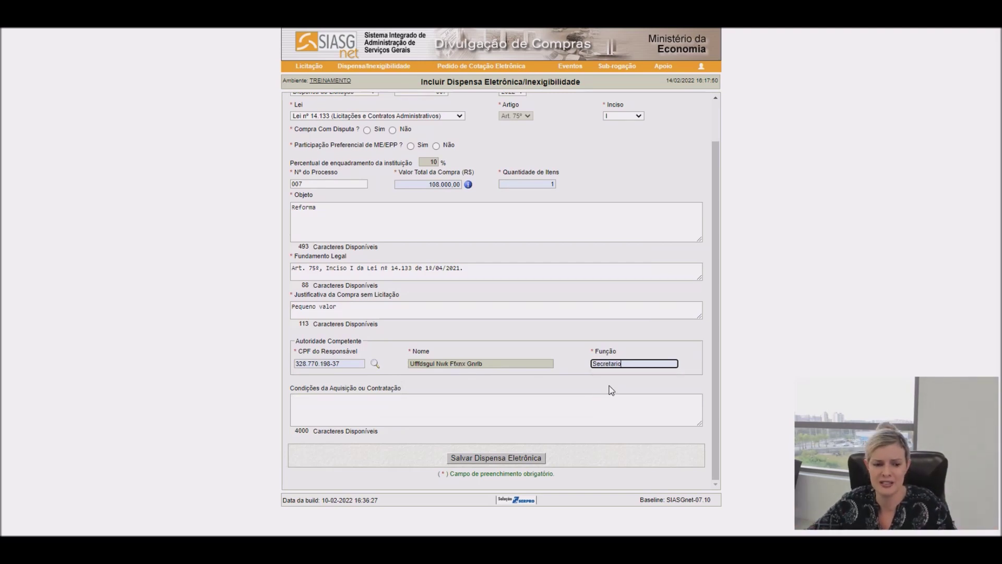
- Answer Sim to Compra Com Disputa for this waiver
{"action": "scroll", "coordinate": [546, 433], "scroll_direction": "up", "scroll_amount": 2}
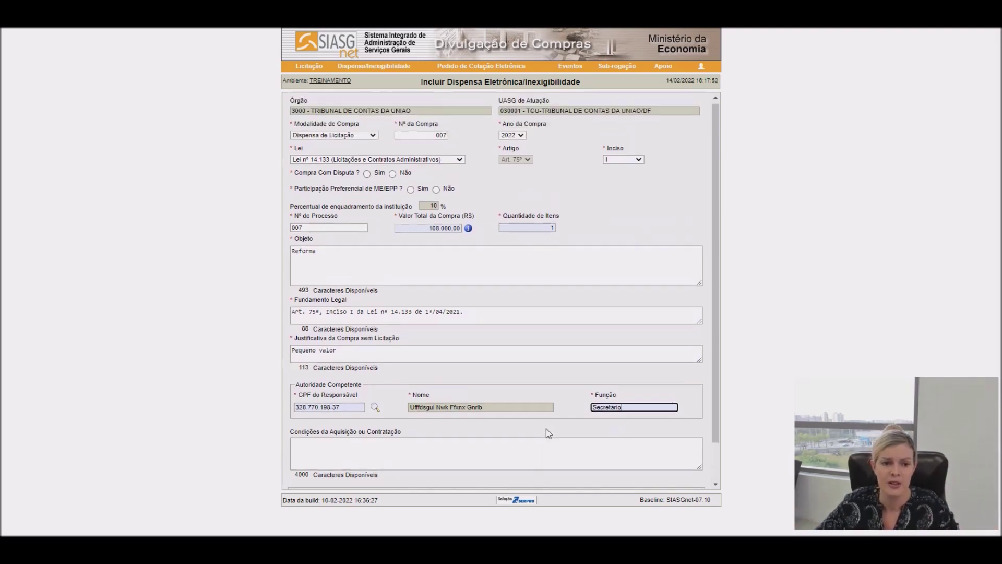
{"action": "left_click_drag", "start_coordinate": [312, 176], "coordinate": [360, 177]}
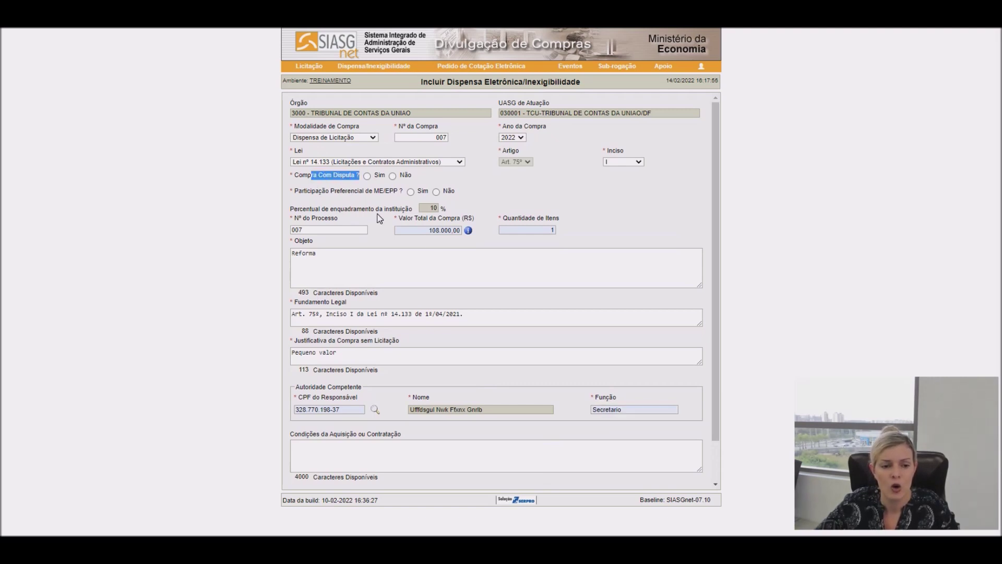
{"action": "left_click", "coordinate": [480, 172]}
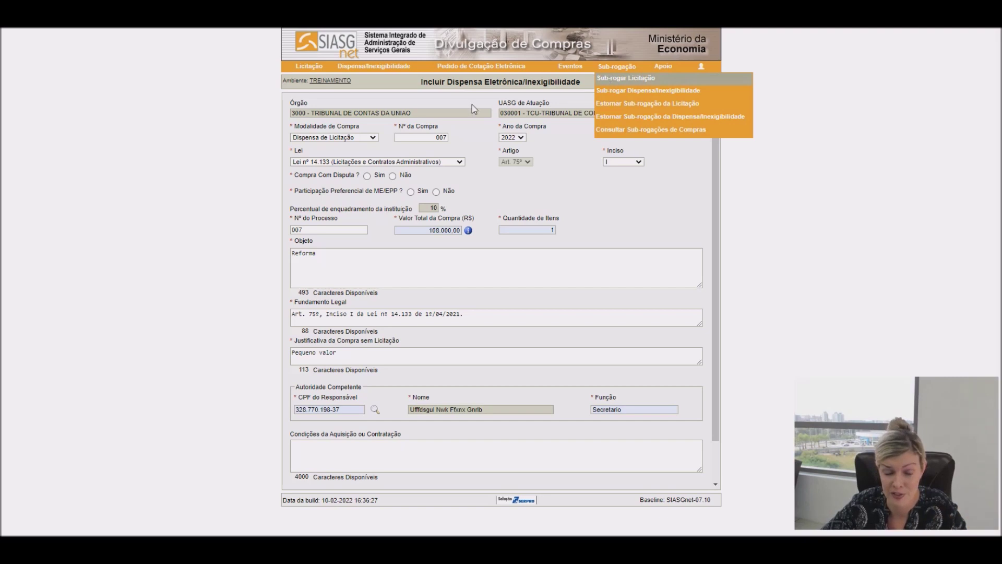
{"action": "left_click", "coordinate": [367, 176]}
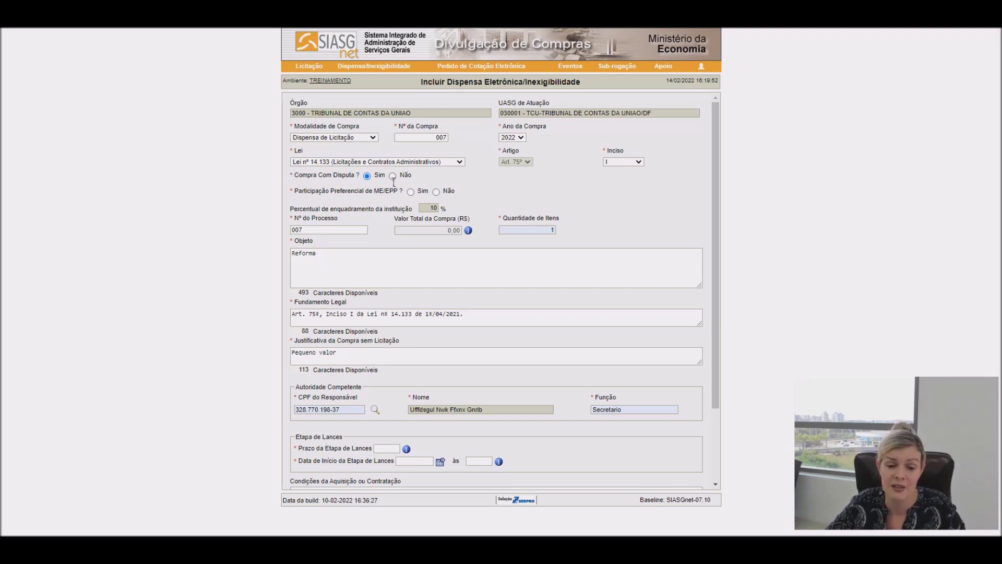
- Set the Prazo da Etapa de Lances to 06:00
{"action": "left_click", "coordinate": [402, 275]}
{"action": "scroll", "coordinate": [402, 275], "scroll_direction": "down", "scroll_amount": 1}
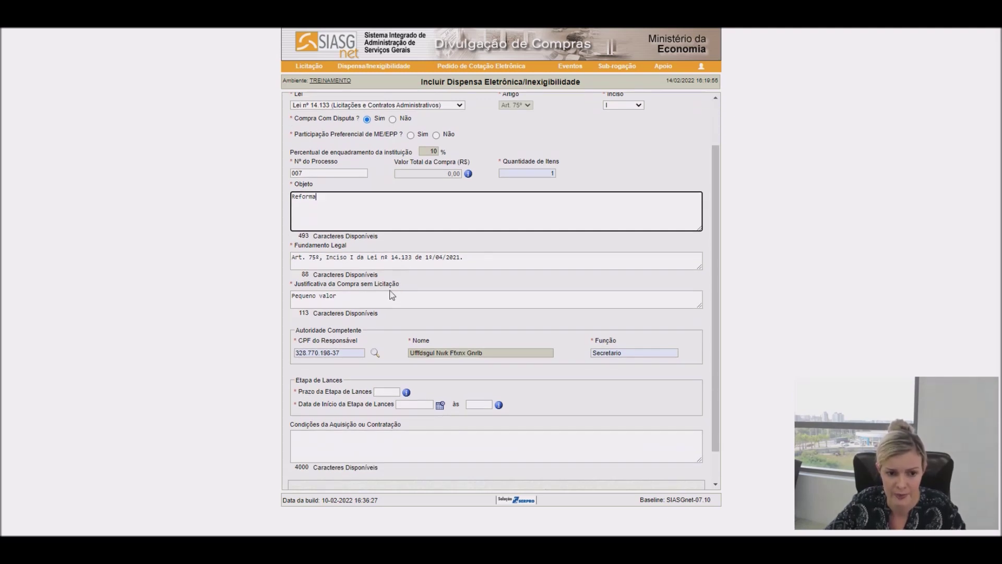
{"action": "scroll", "coordinate": [400, 316], "scroll_direction": "down", "scroll_amount": 1}
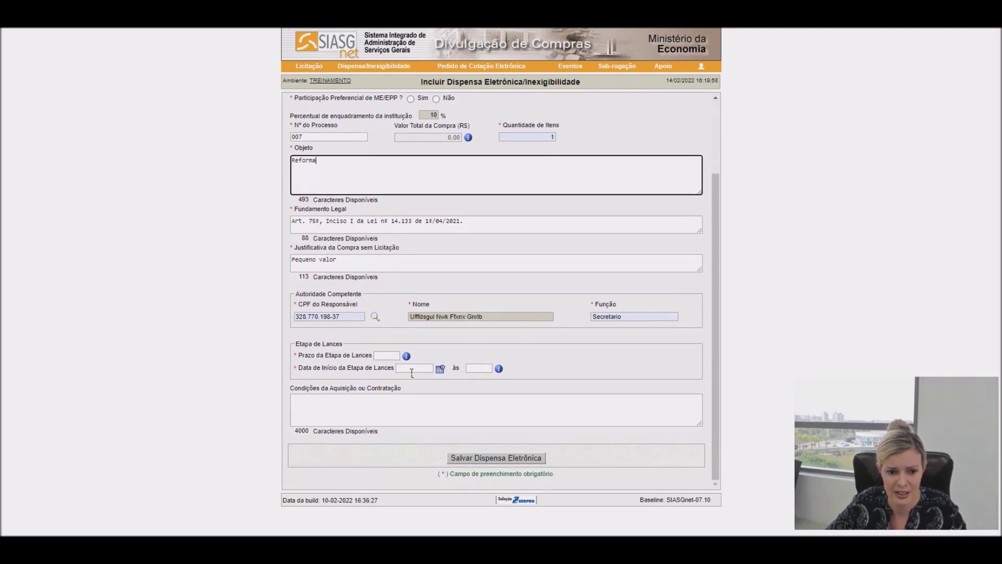
{"action": "scroll", "coordinate": [377, 360], "scroll_direction": "up", "scroll_amount": 1}
{"action": "scroll", "coordinate": [377, 360], "scroll_direction": "up", "scroll_amount": 1}
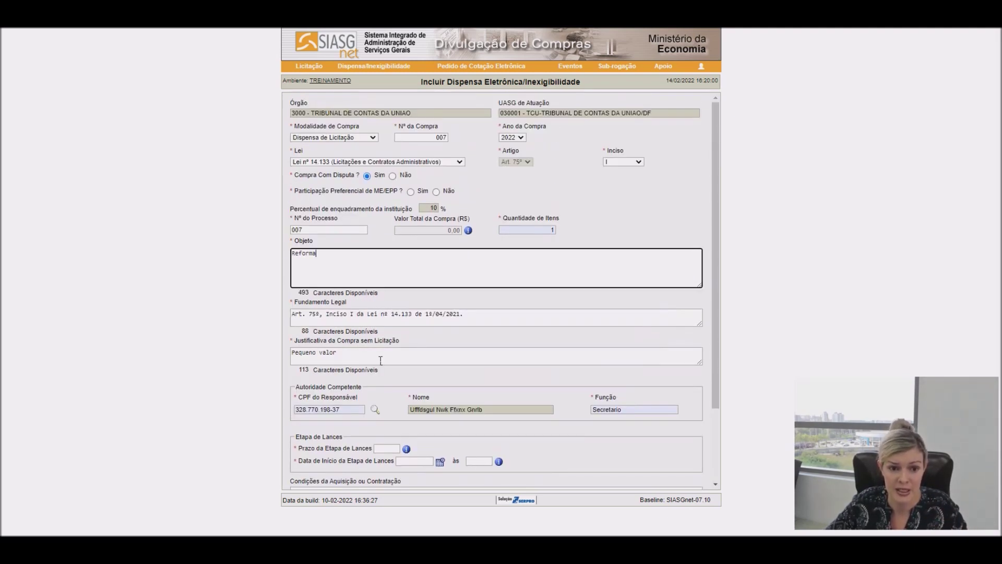
{"action": "scroll", "coordinate": [374, 352], "scroll_direction": "down", "scroll_amount": 3}
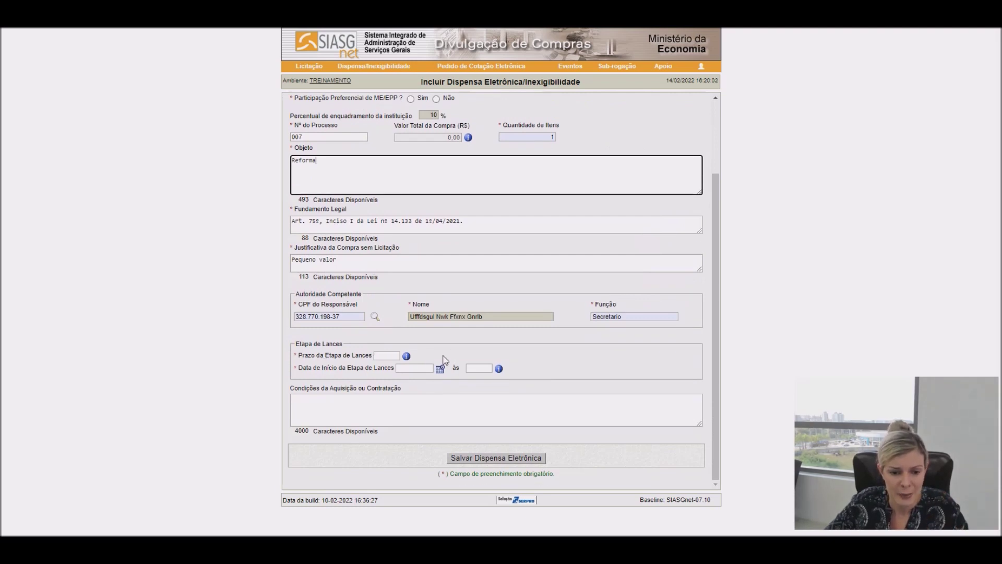
{"action": "mouse_move", "coordinate": [407, 356]}
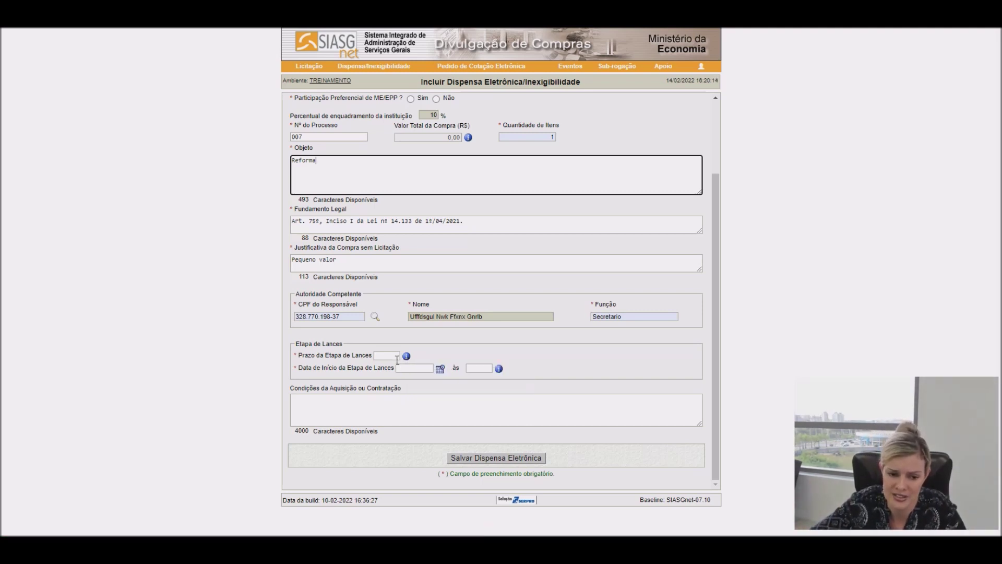
{"action": "left_click", "coordinate": [395, 356]}
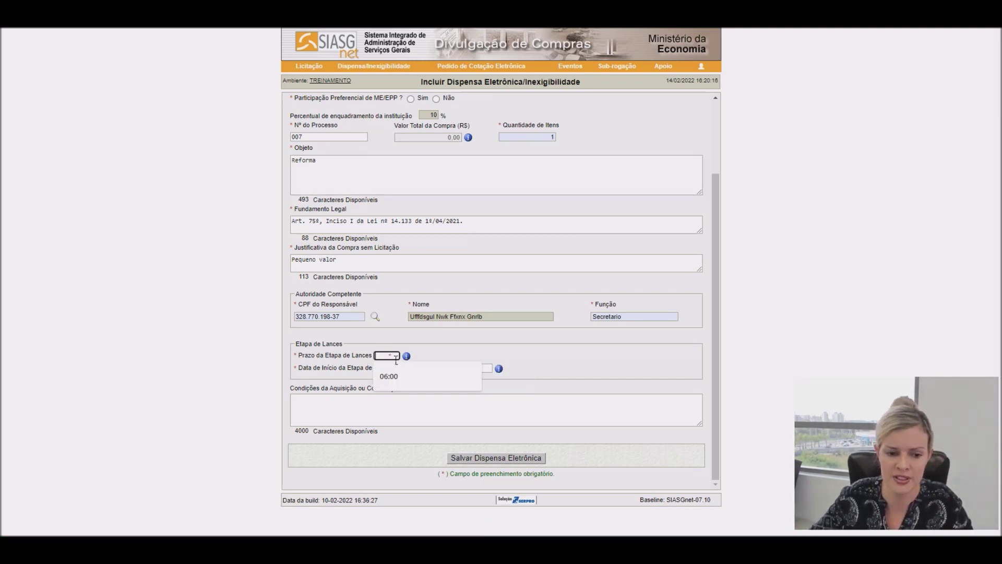
{"action": "type", "text": "06:00"}
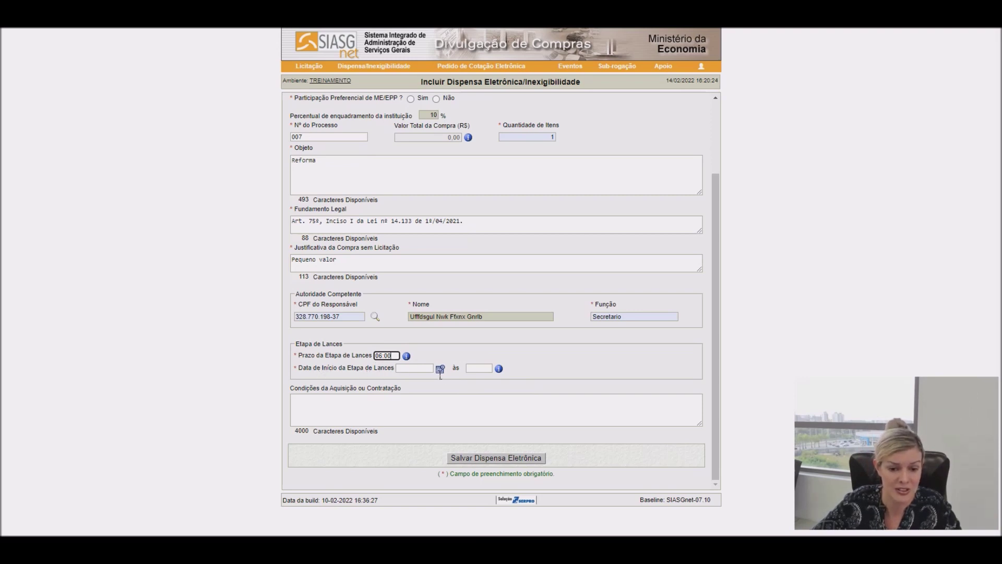
- Set the Data de Início da Etapa de Lances to 16/02/2022 at 08:00 and try to save the Dispensa Eletrônica
{"action": "left_click", "coordinate": [441, 369]}
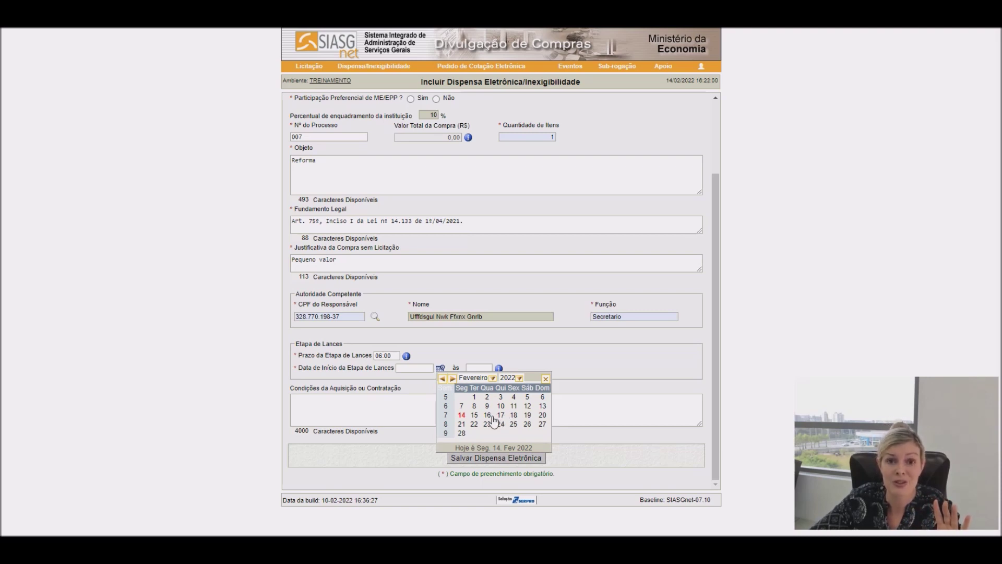
{"action": "left_click", "coordinate": [491, 416]}
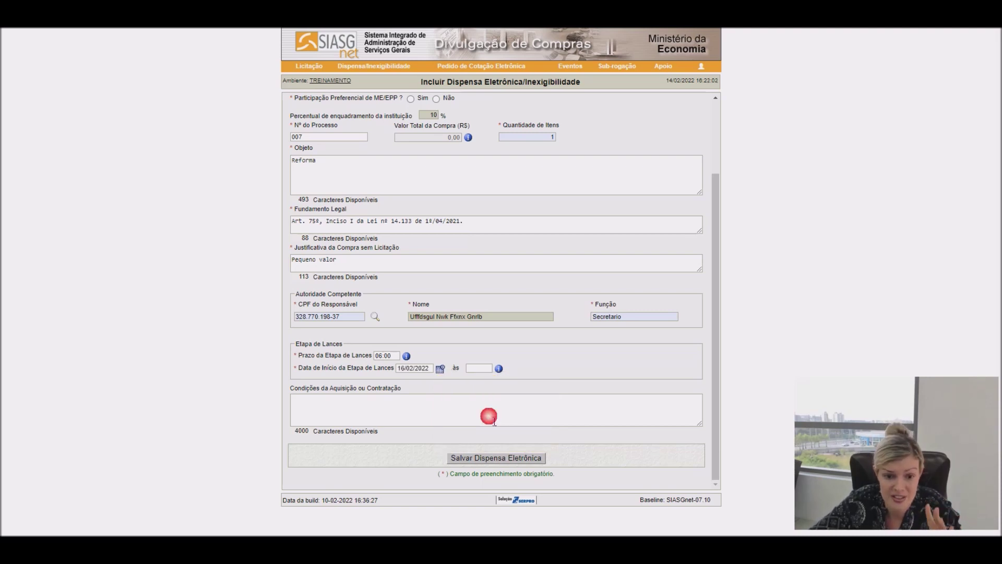
{"action": "left_click", "coordinate": [476, 369]}
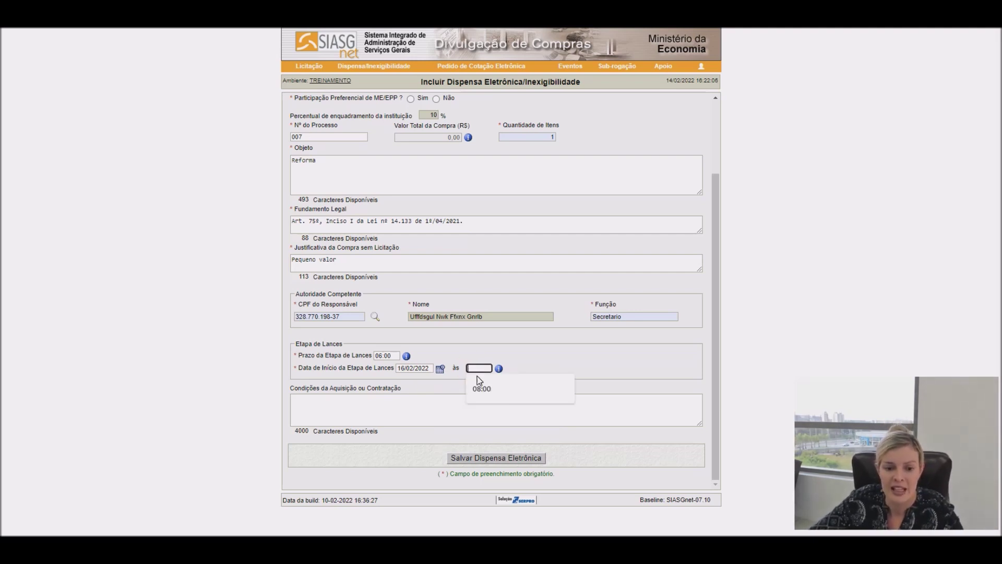
{"action": "left_click", "coordinate": [480, 388]}
{"action": "mouse_move", "coordinate": [499, 369]}
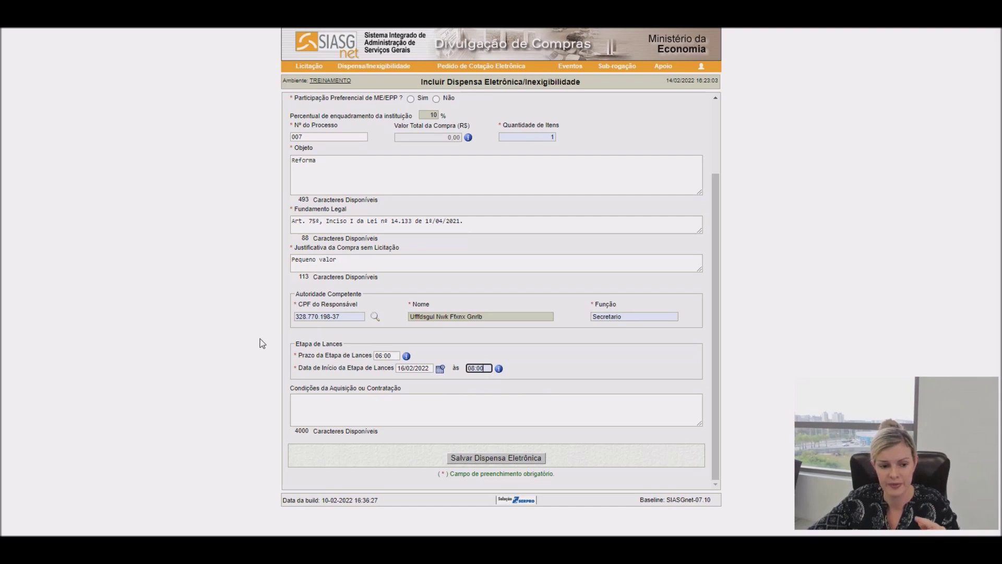
{"action": "left_click", "coordinate": [370, 419]}
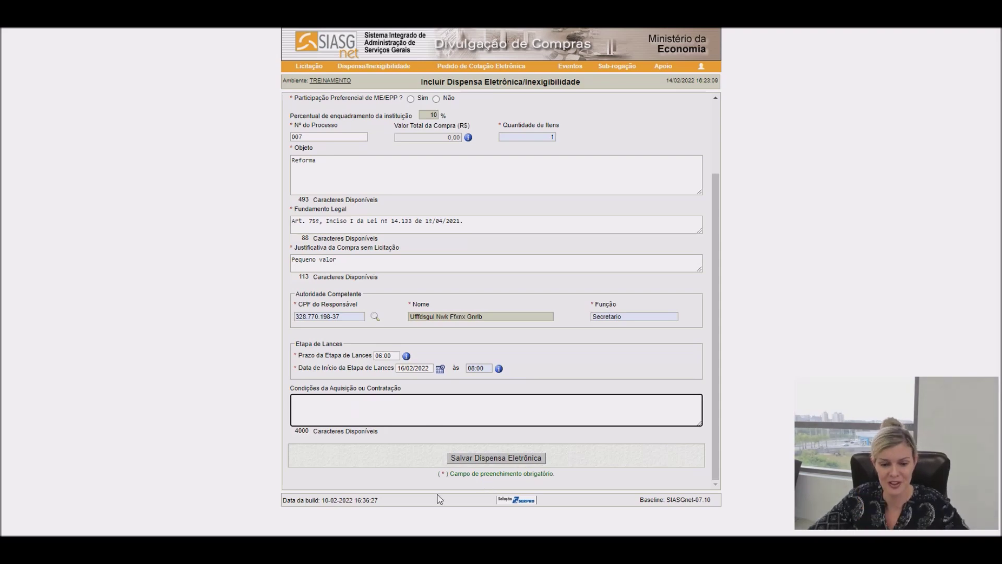
{"action": "left_click", "coordinate": [489, 459]}
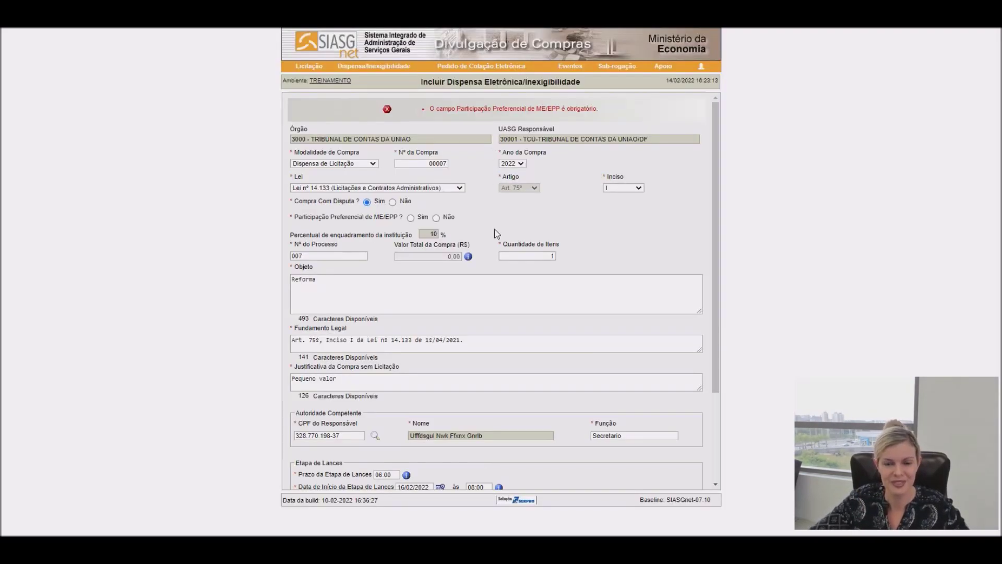
- Answer Sim to Participação Preferencial de ME/EPP and try to save the waiver again
{"action": "left_click", "coordinate": [411, 217]}
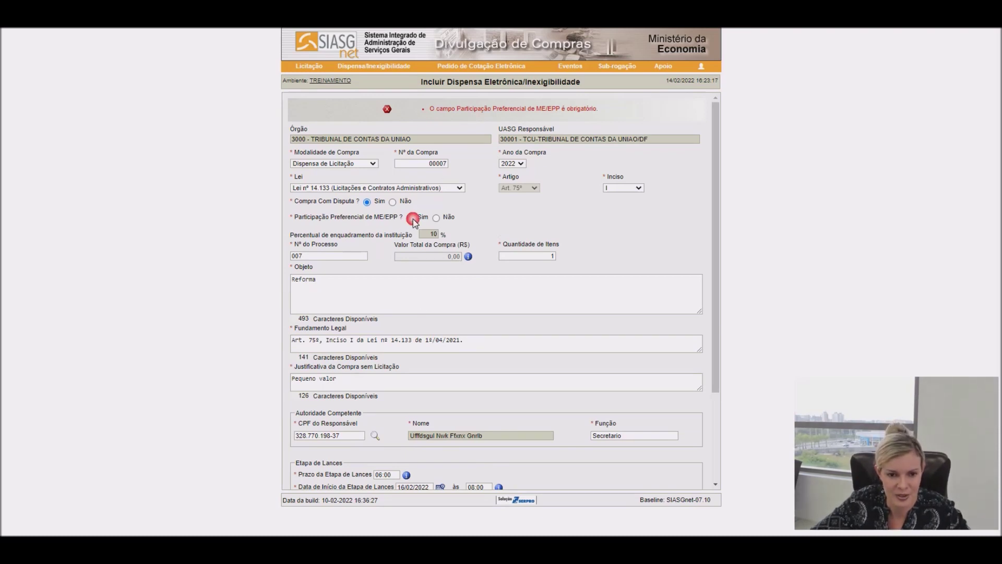
{"action": "scroll", "coordinate": [542, 375], "scroll_direction": "down", "scroll_amount": 3}
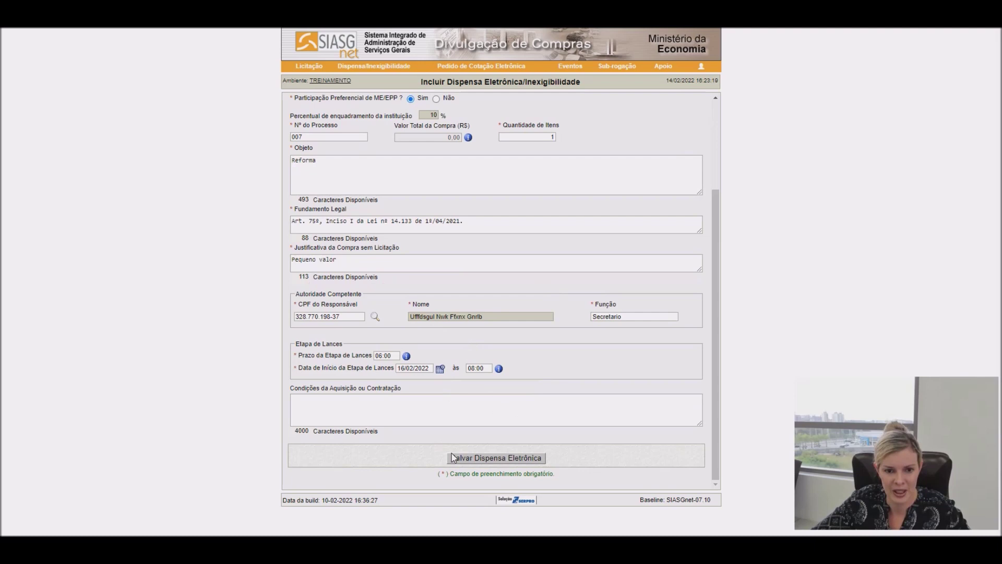
{"action": "left_click", "coordinate": [505, 459]}
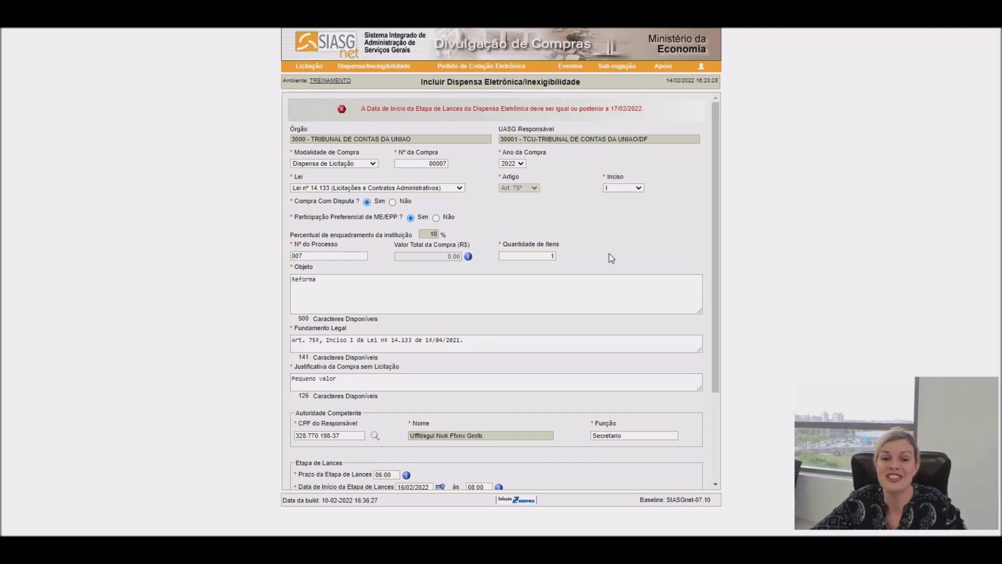
- Change the Data de Início da Etapa de Lances to 17/02/2022 and save the Dispensa Eletrônica
{"action": "scroll", "coordinate": [611, 258], "scroll_direction": "down", "scroll_amount": 3}
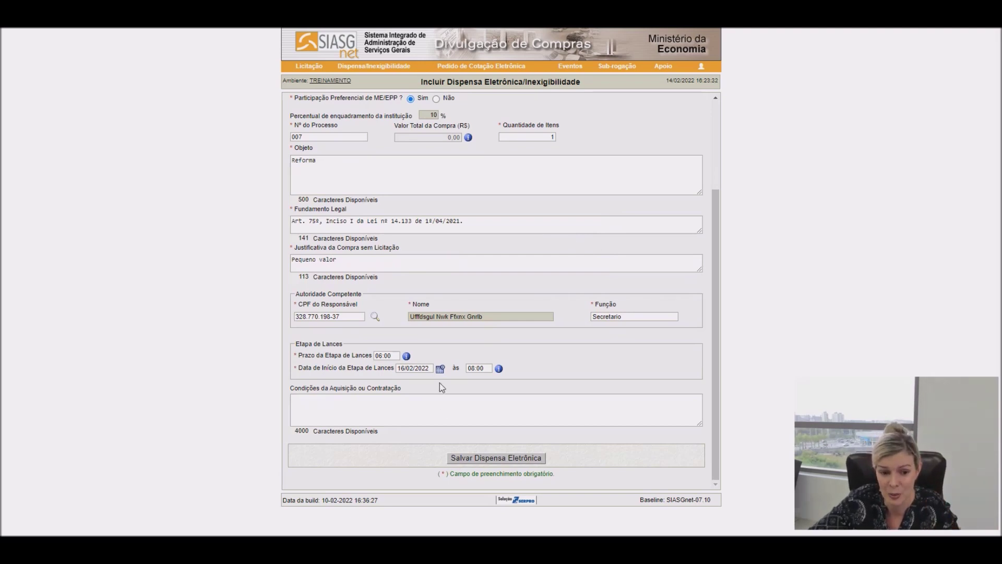
{"action": "left_click", "coordinate": [440, 369]}
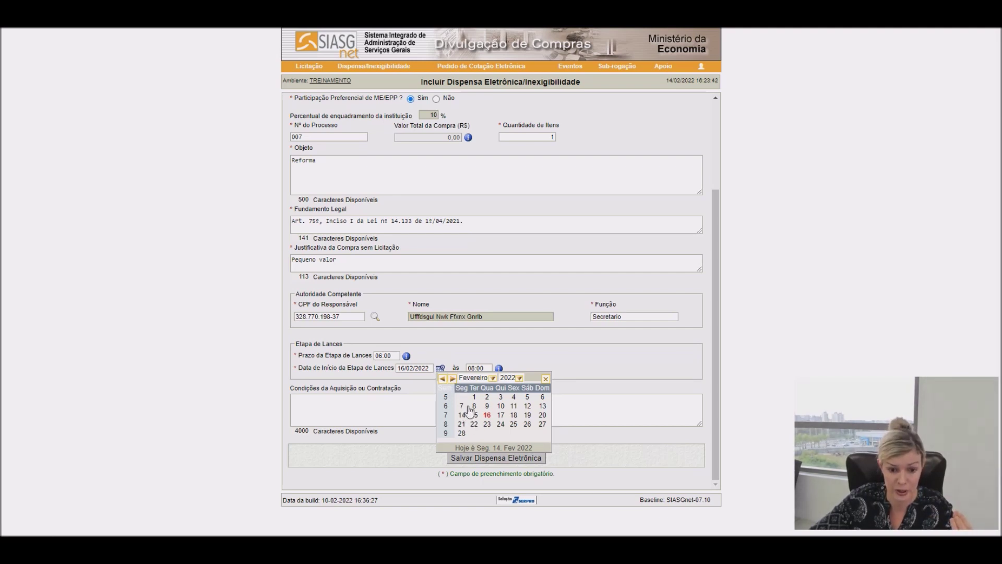
{"action": "left_click", "coordinate": [501, 414]}
{"action": "left_click", "coordinate": [501, 419]}
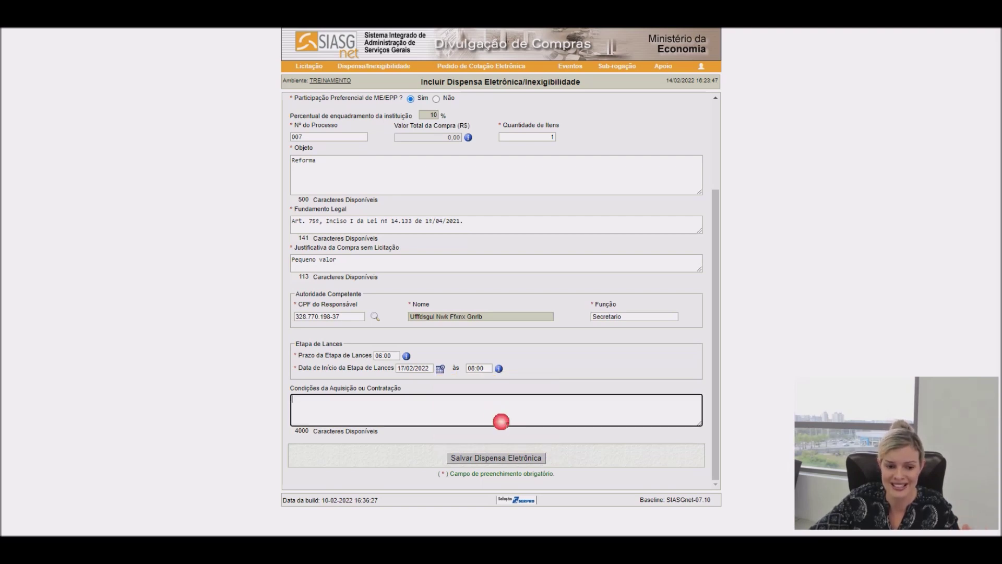
{"action": "left_click", "coordinate": [474, 459]}
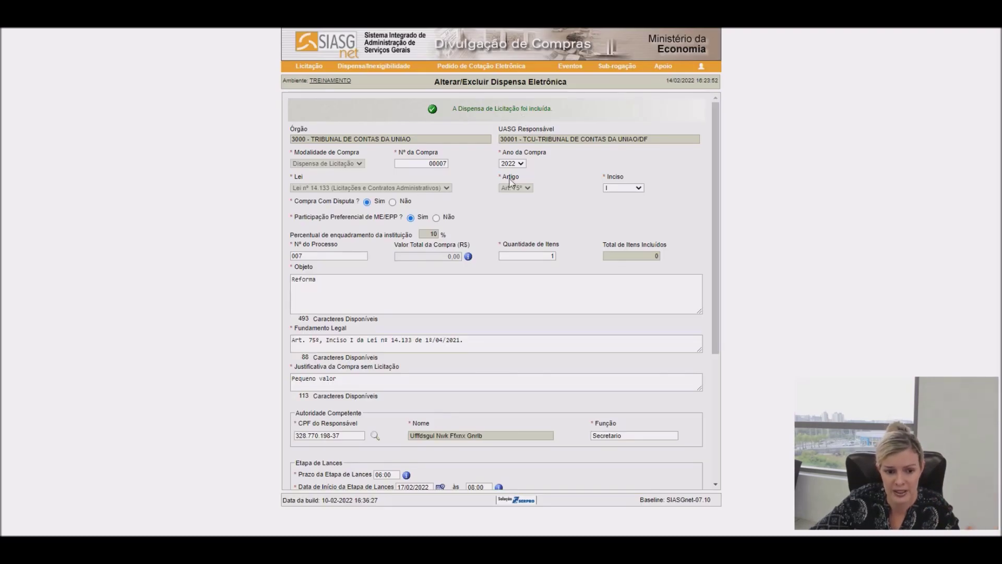
{"action": "scroll", "coordinate": [524, 254], "scroll_direction": "down", "scroll_amount": 5}
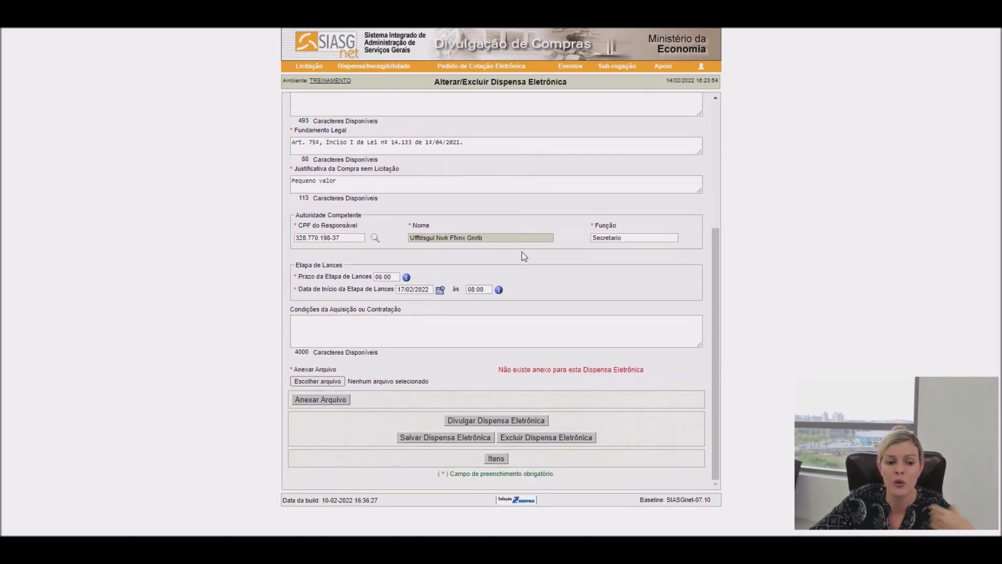
{"action": "left_click", "coordinate": [317, 381]}
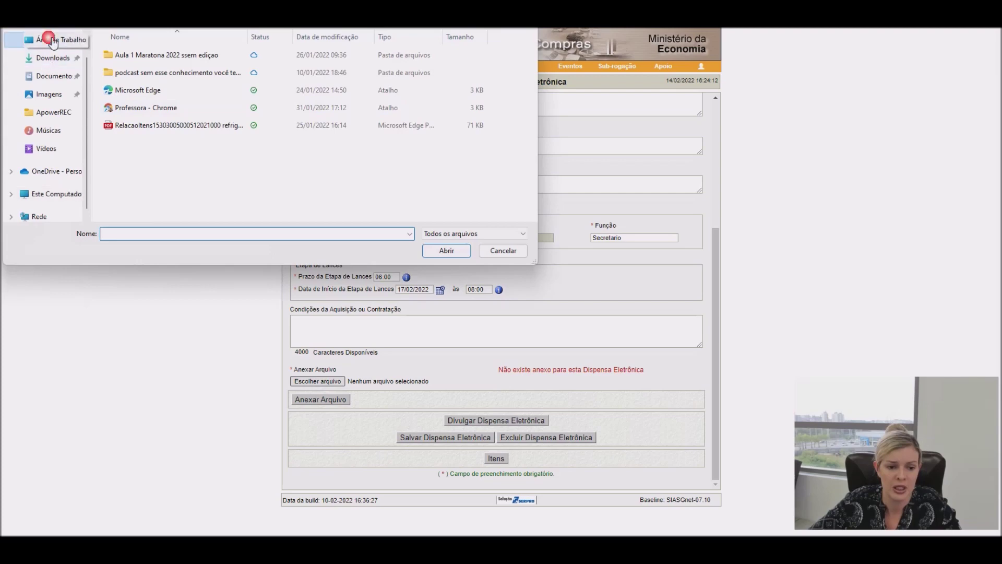
{"action": "left_click", "coordinate": [136, 125]}
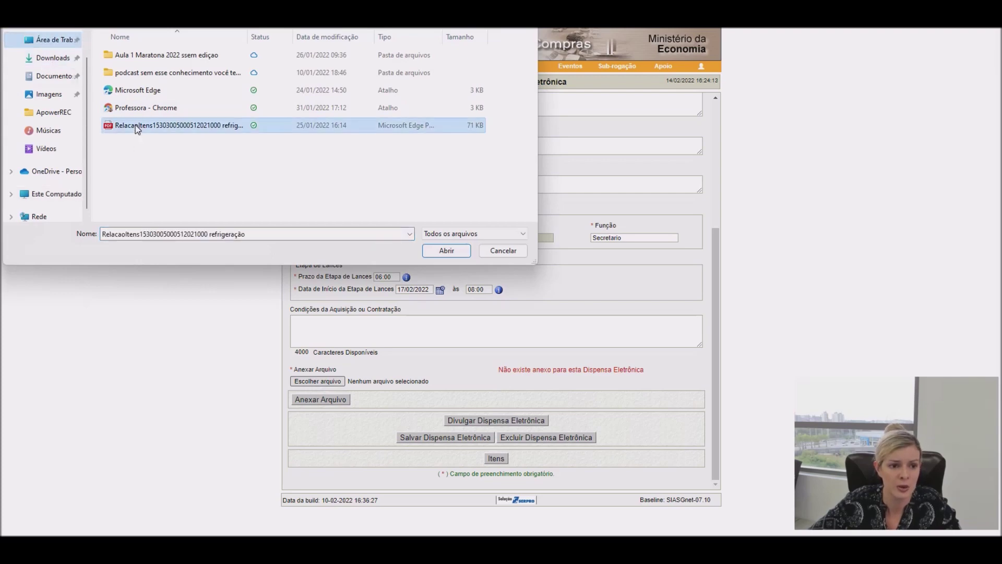
{"action": "left_click", "coordinate": [447, 250]}
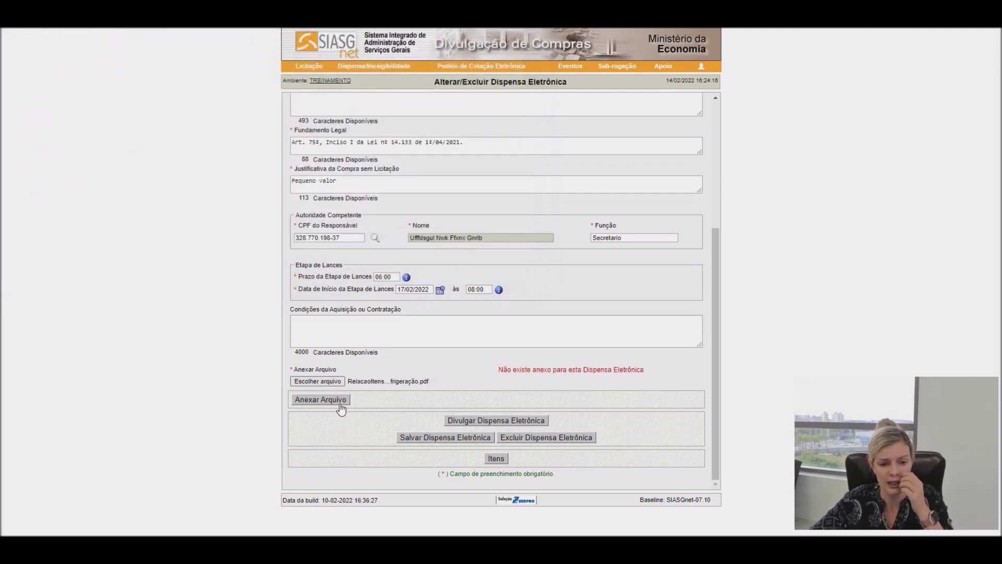
{"action": "left_click", "coordinate": [342, 400]}
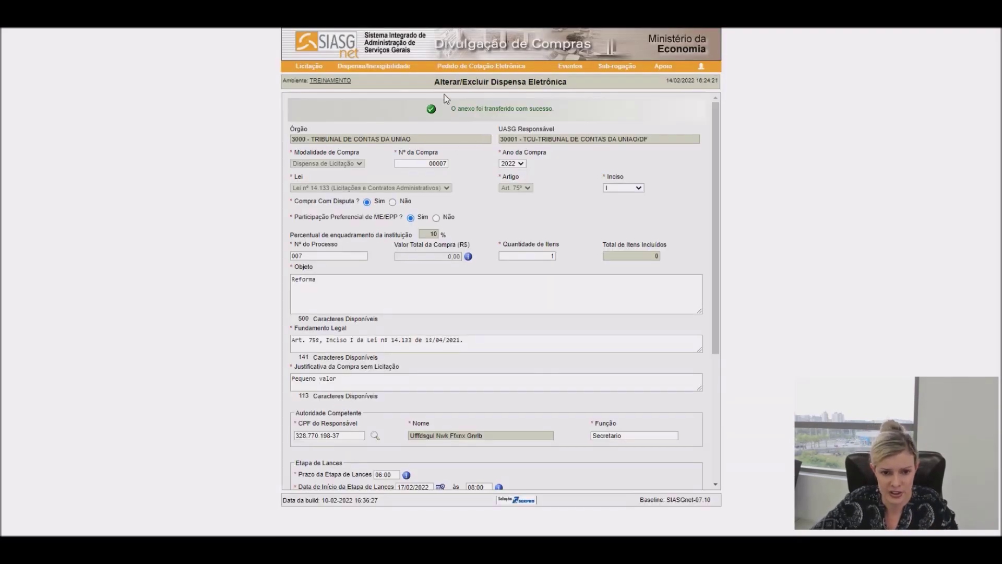
{"action": "scroll", "coordinate": [416, 329], "scroll_direction": "down", "scroll_amount": 5}
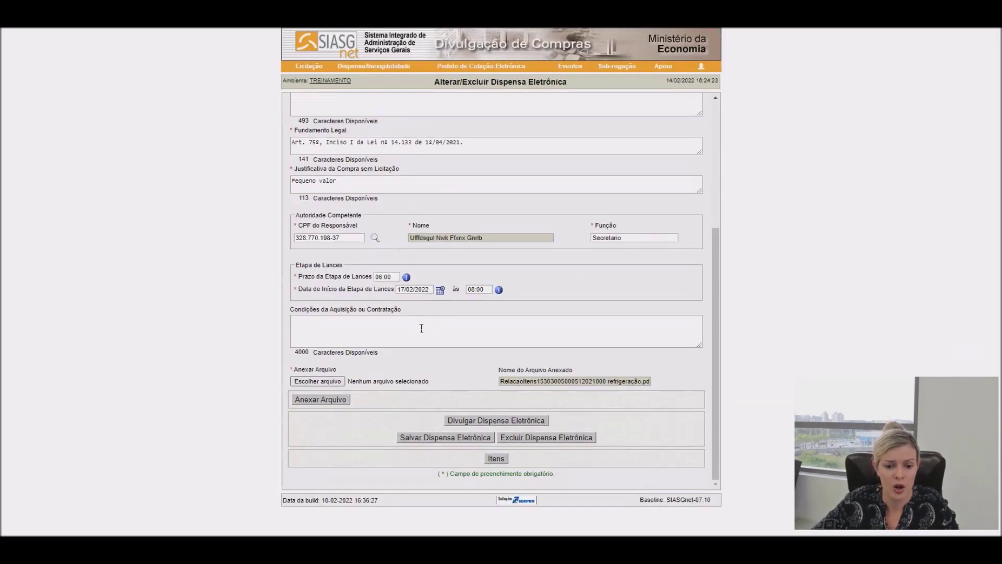
- Open the waiver's items and search the Compras.gov.br catalogue for all entries matching "reforma" to include a new item
{"action": "left_click", "coordinate": [497, 458]}
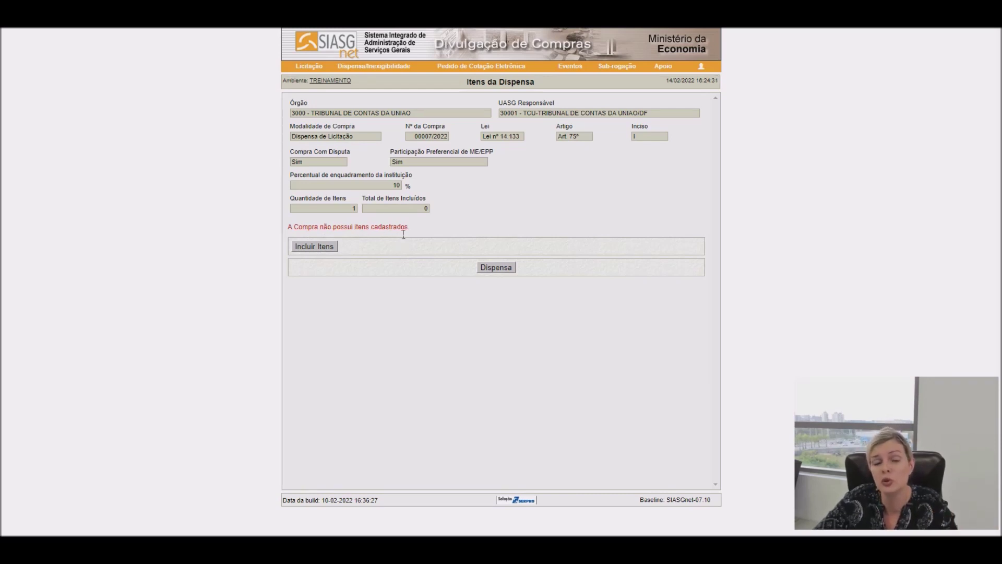
{"action": "left_click", "coordinate": [321, 246]}
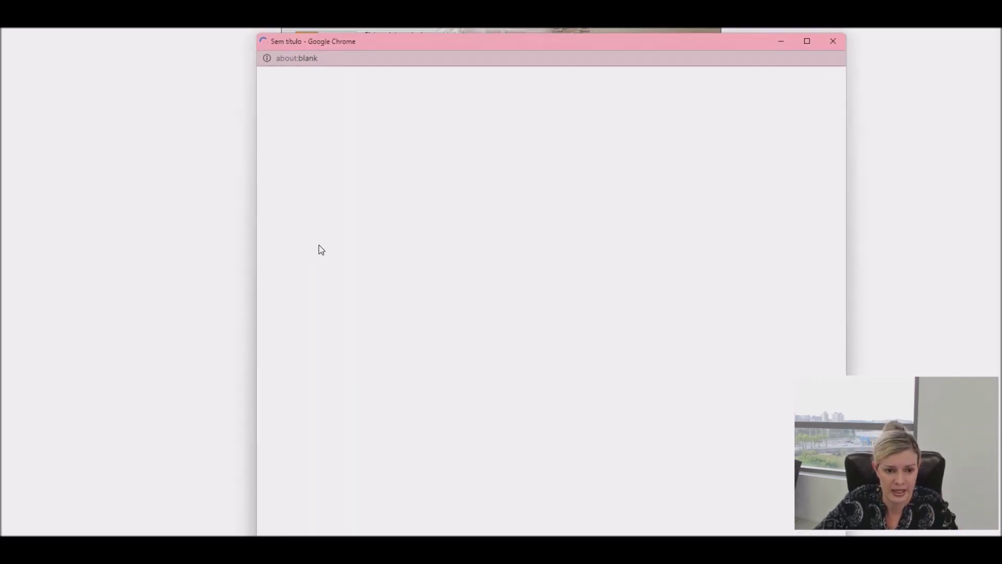
{"action": "left_click", "coordinate": [413, 215]}
{"action": "type", "text": "reforma"}
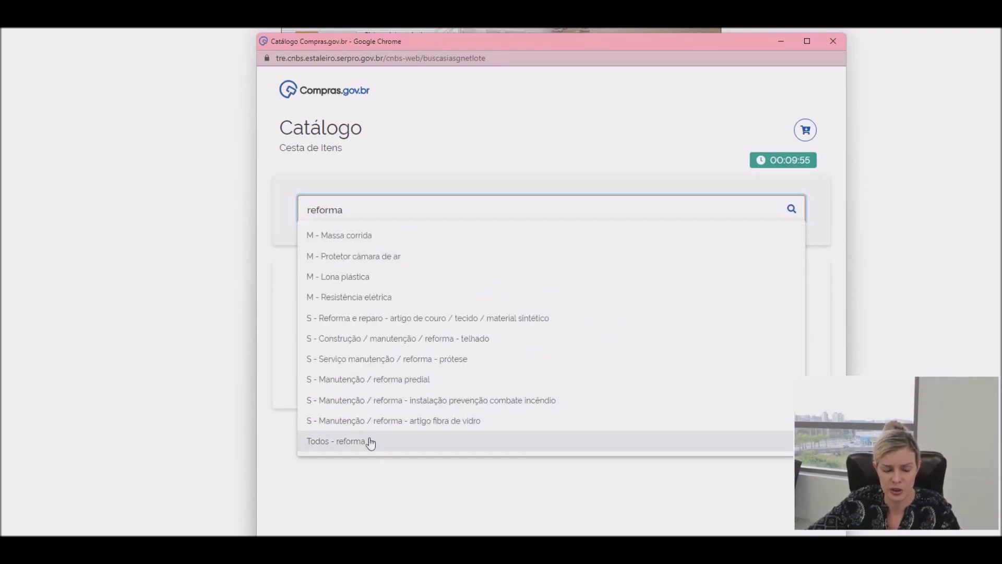
{"action": "left_click", "coordinate": [371, 442]}
{"action": "scroll", "coordinate": [553, 406], "scroll_direction": "down", "scroll_amount": 3}
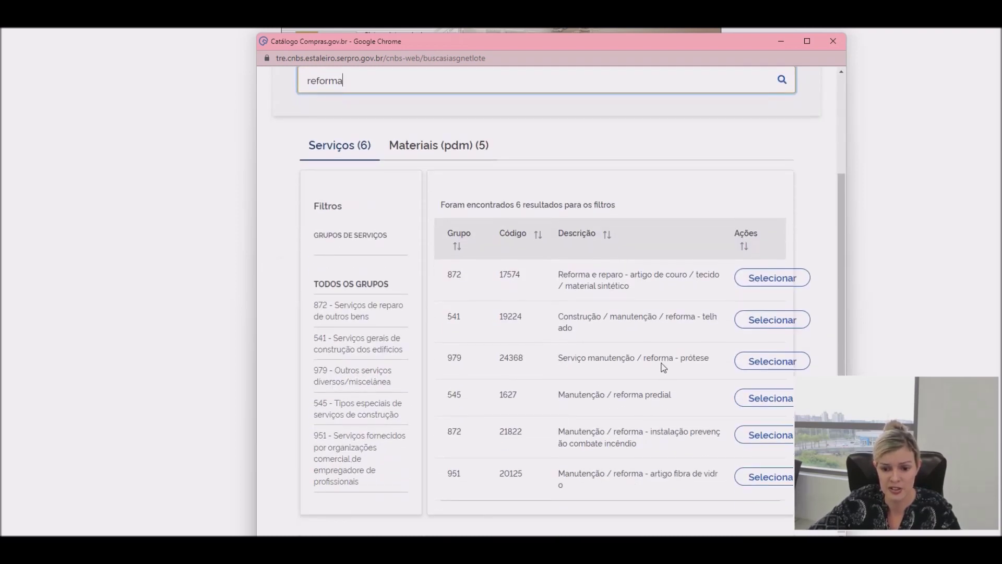
- Select service 1627 Manutenção / reforma predial, add it to the item basket and import the basket into SIASGnet
{"action": "left_click", "coordinate": [783, 397]}
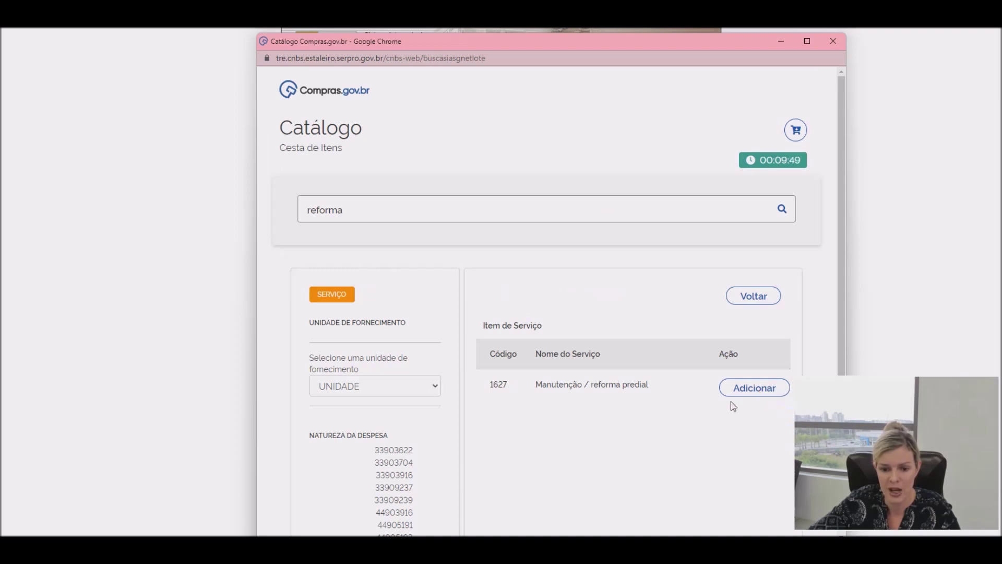
{"action": "left_click", "coordinate": [753, 392]}
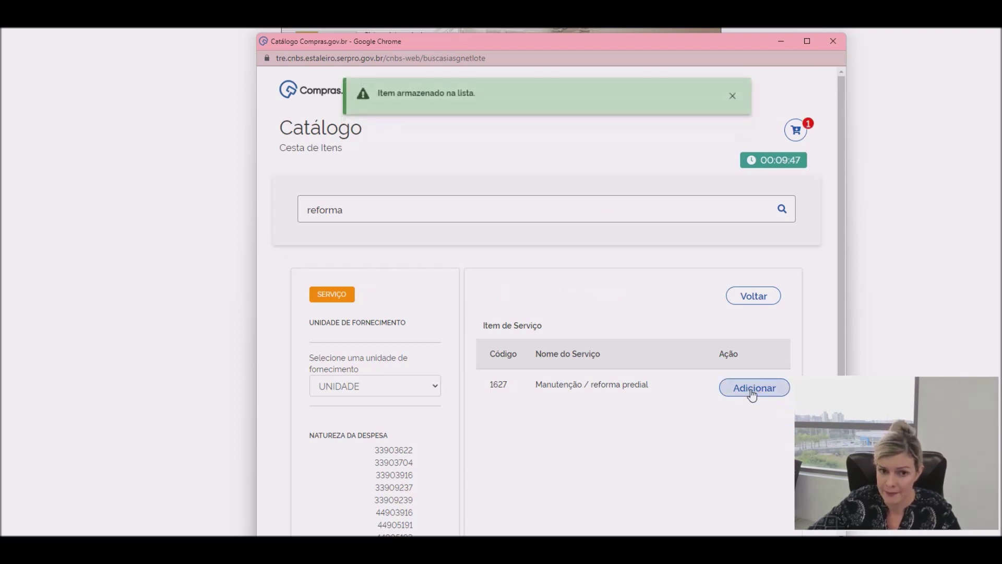
{"action": "left_click", "coordinate": [798, 136]}
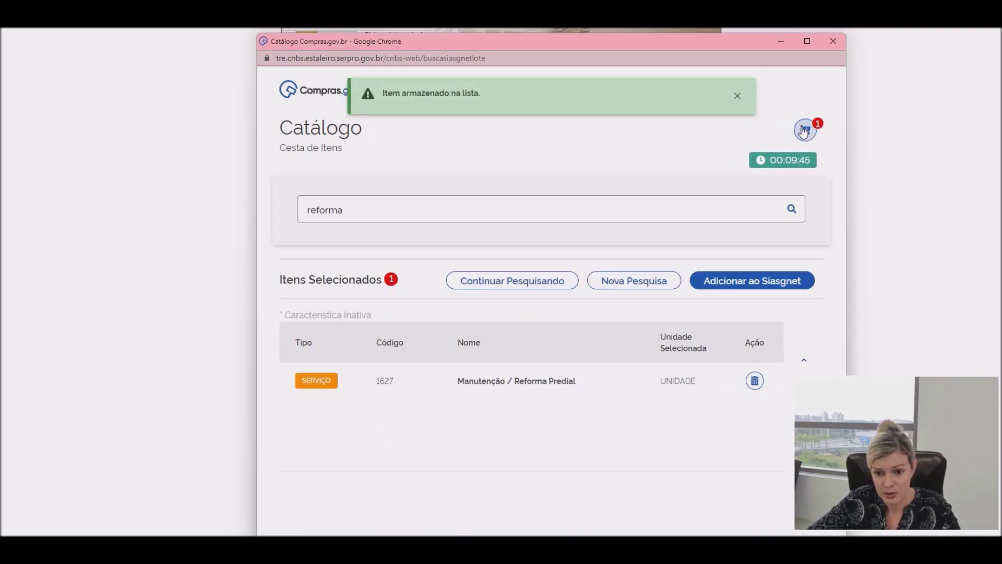
{"action": "left_click", "coordinate": [747, 282]}
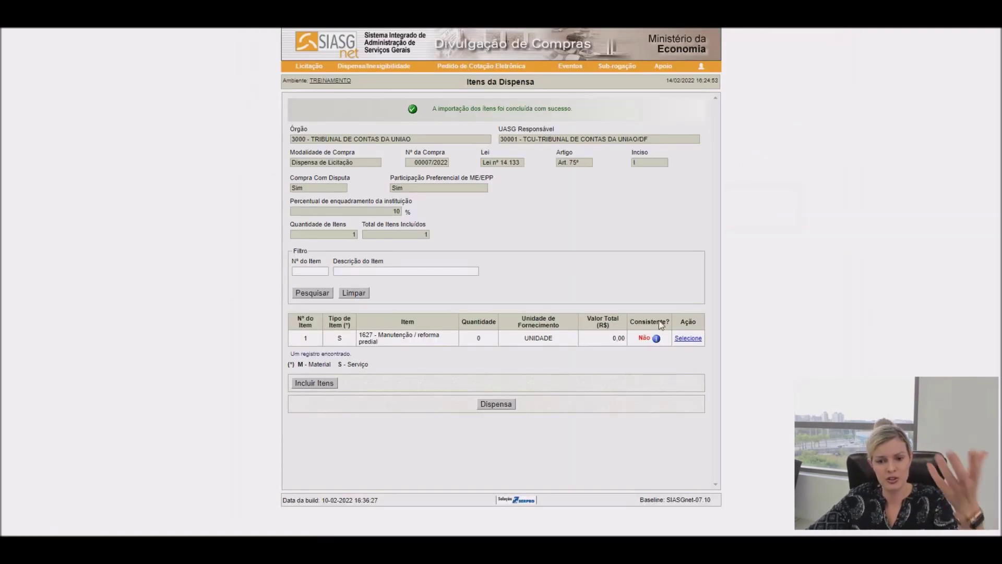
- Open the Manutenção / reforma predial item and set its Quantidade to 2 and Valor Unitário to R$ 54.000,0000
{"action": "mouse_move", "coordinate": [657, 340]}
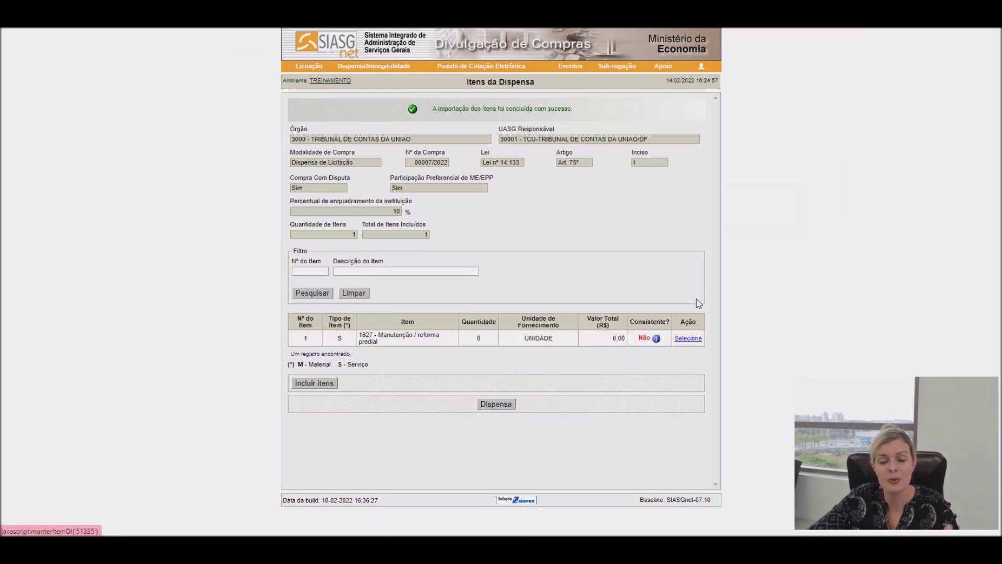
{"action": "left_click", "coordinate": [697, 339]}
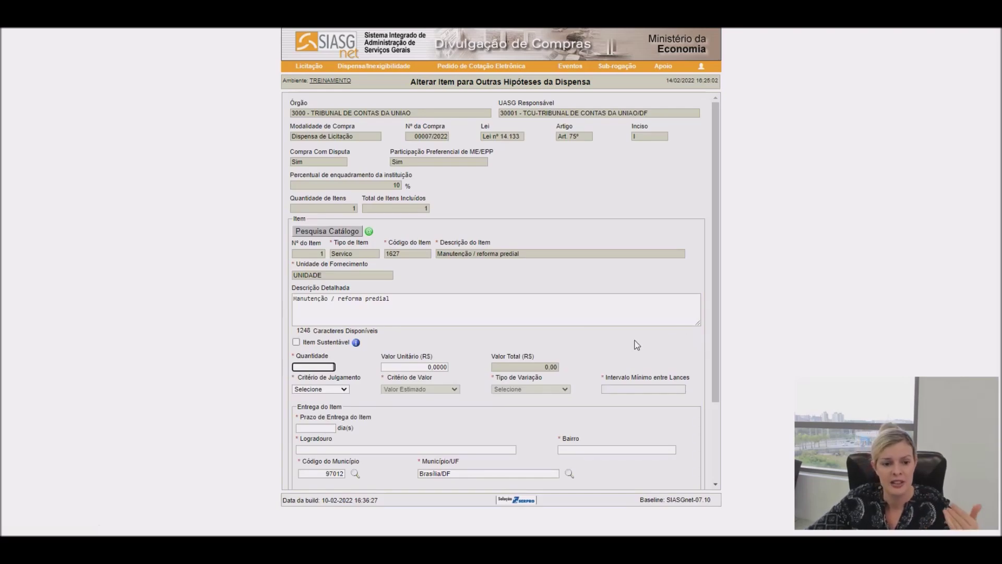
{"action": "scroll", "coordinate": [629, 346], "scroll_direction": "down", "scroll_amount": 3}
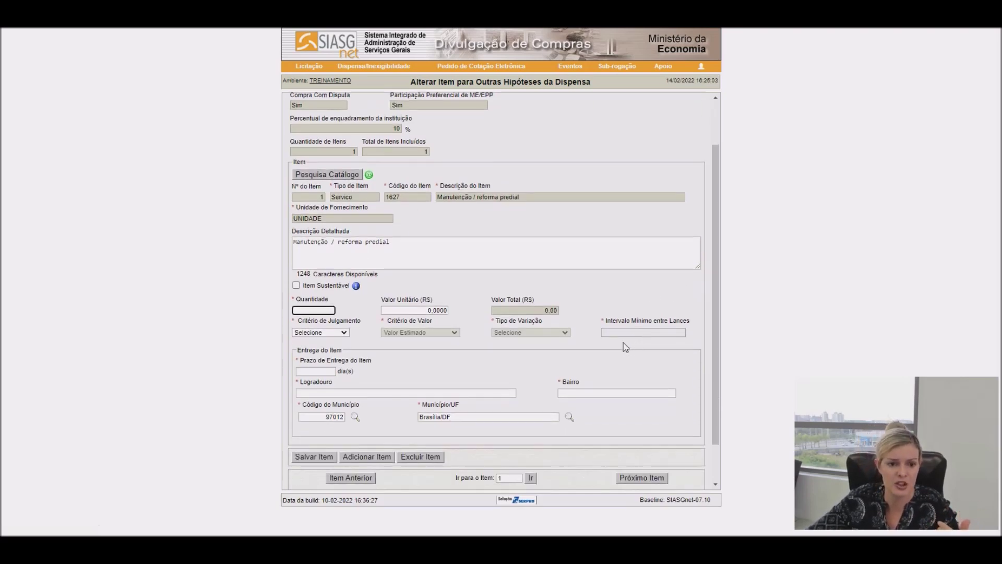
{"action": "left_click", "coordinate": [329, 310]}
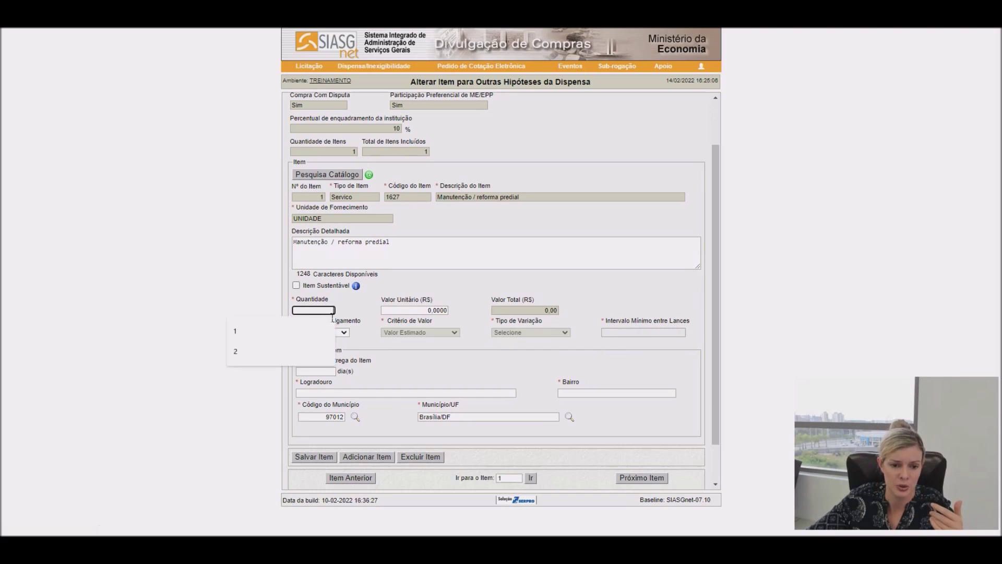
{"action": "left_click", "coordinate": [313, 352]}
{"action": "left_click", "coordinate": [438, 311]}
{"action": "left_click", "coordinate": [429, 310]}
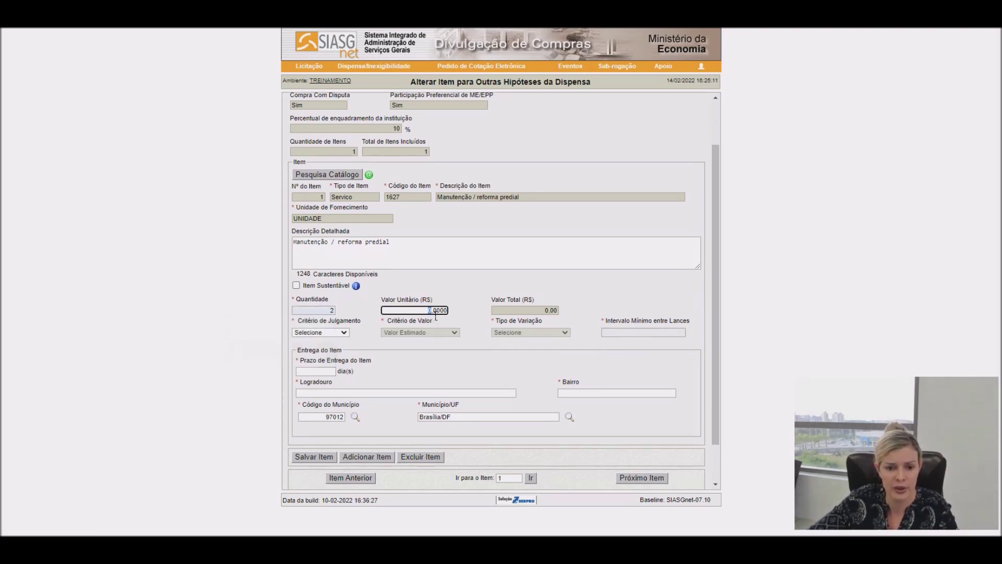
{"action": "type", "text": "54."}
{"action": "type", "text": "000"}
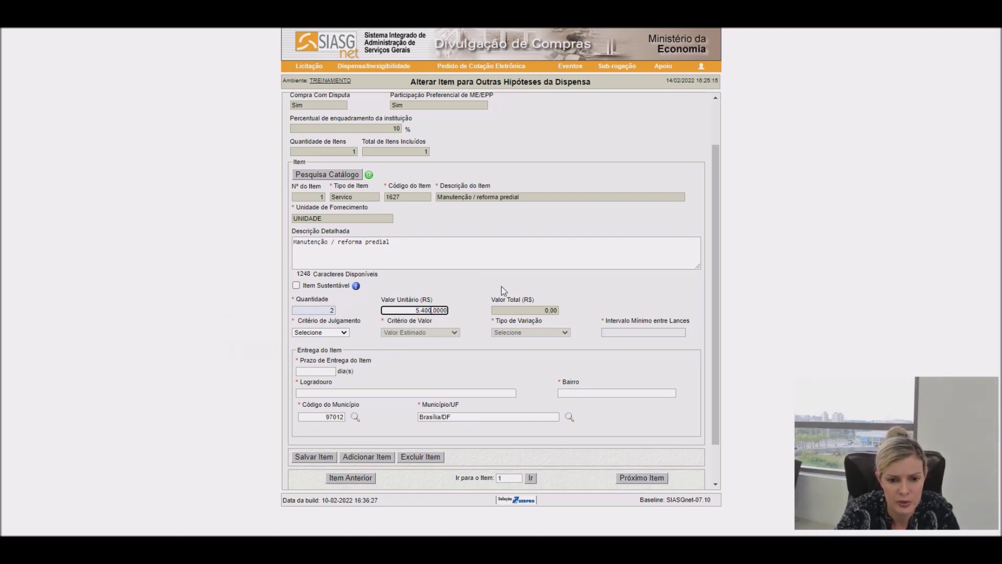
{"action": "left_click", "coordinate": [510, 311]}
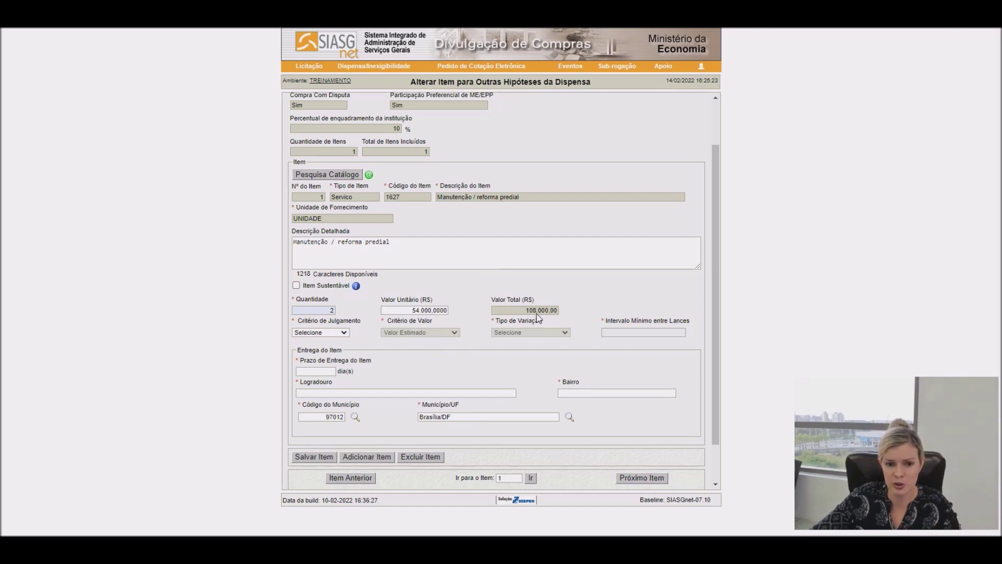
- Set the item's Critério de Julgamento to Menor Preço, Tipo de Variação to Monetário and Intervalo Mínimo entre Lances to 0,0001
{"action": "left_click", "coordinate": [334, 333]}
{"action": "left_click", "coordinate": [318, 349]}
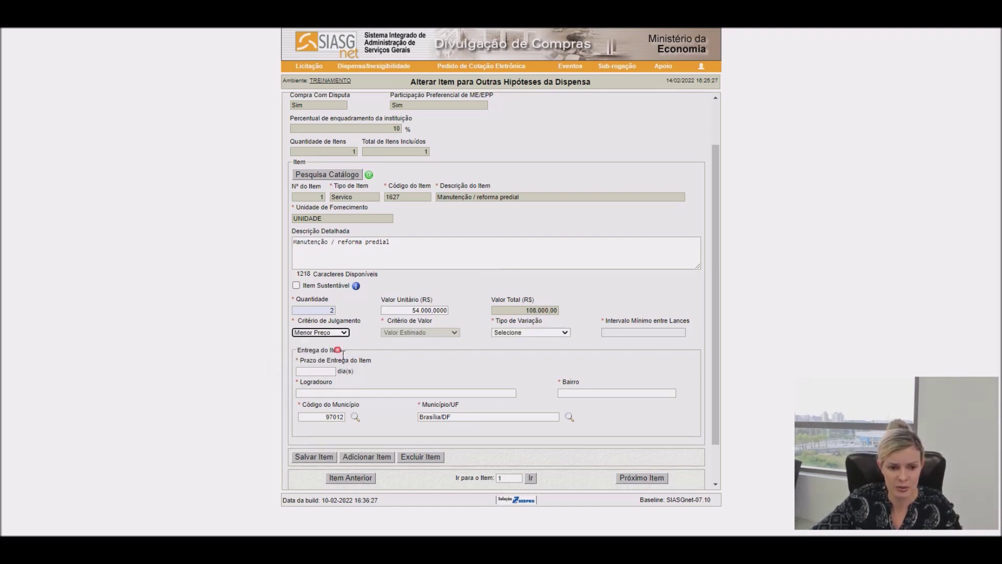
{"action": "left_click", "coordinate": [501, 333]}
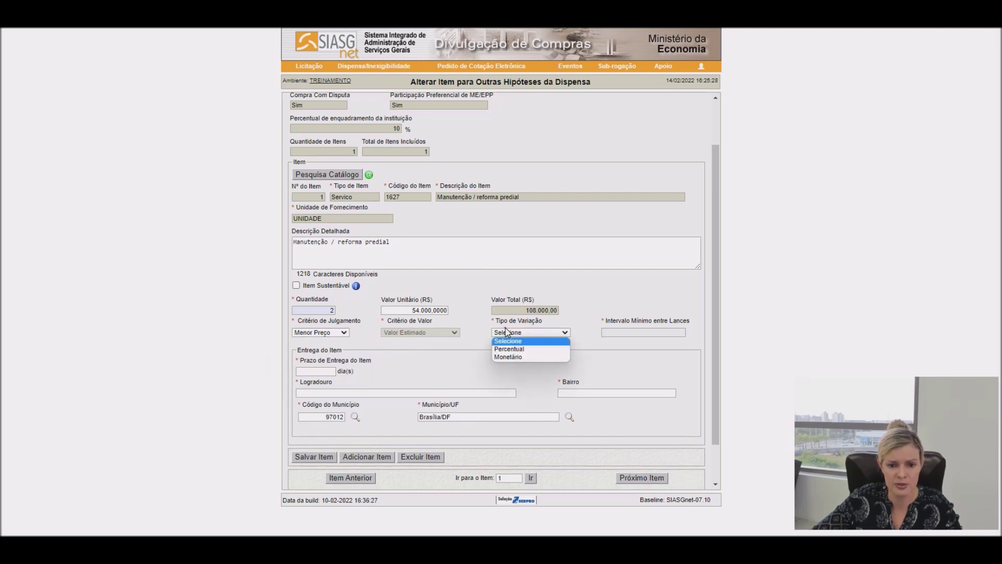
{"action": "left_click", "coordinate": [508, 356]}
{"action": "left_click", "coordinate": [672, 333]}
{"action": "left_click", "coordinate": [634, 346]}
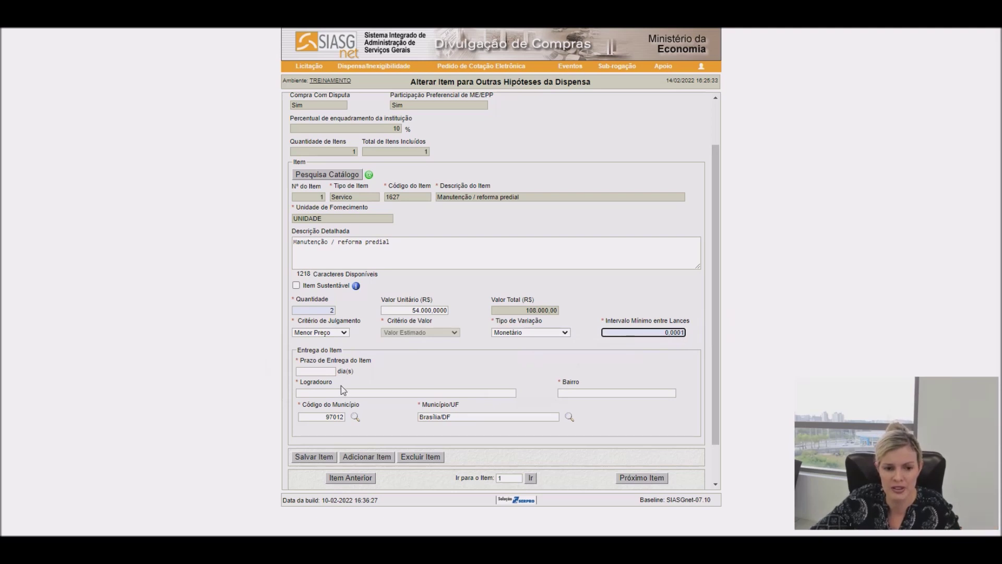
- Set the item's Prazo de Entrega to 30 days and fill in the delivery address's Logradouro and Bairro
{"action": "left_click", "coordinate": [327, 372]}
{"action": "type", "text": "30"}
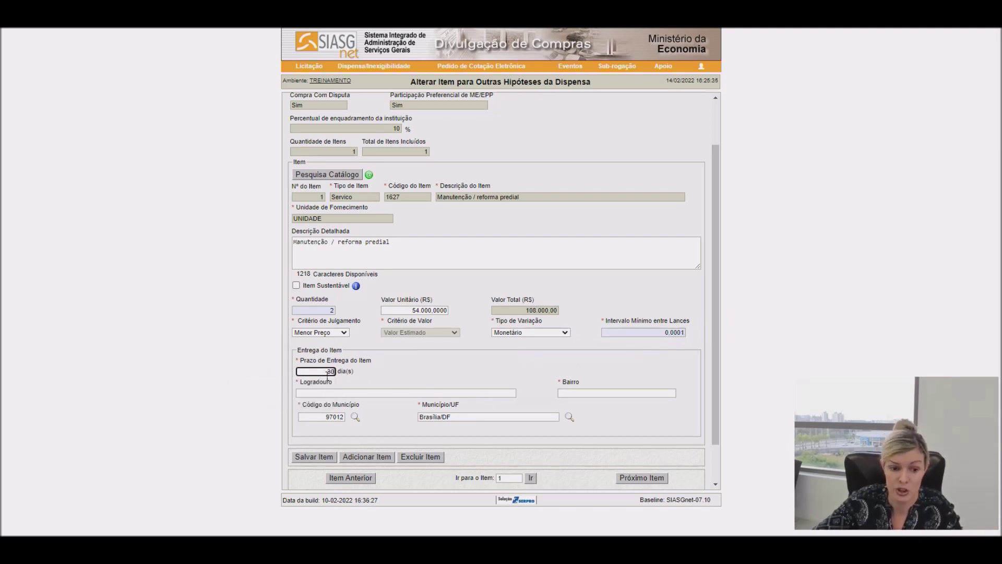
{"action": "left_click", "coordinate": [437, 374]}
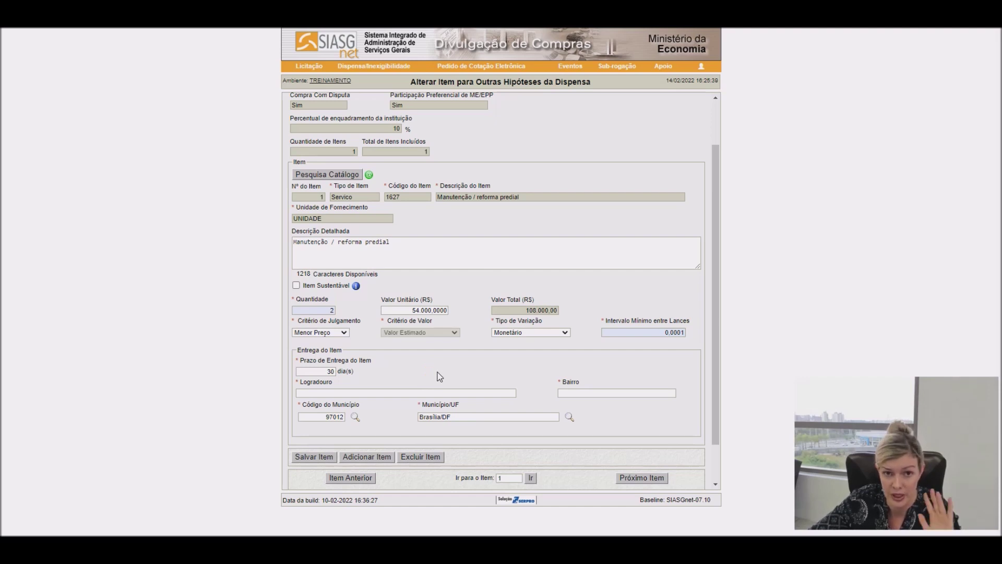
{"action": "left_click", "coordinate": [368, 393]}
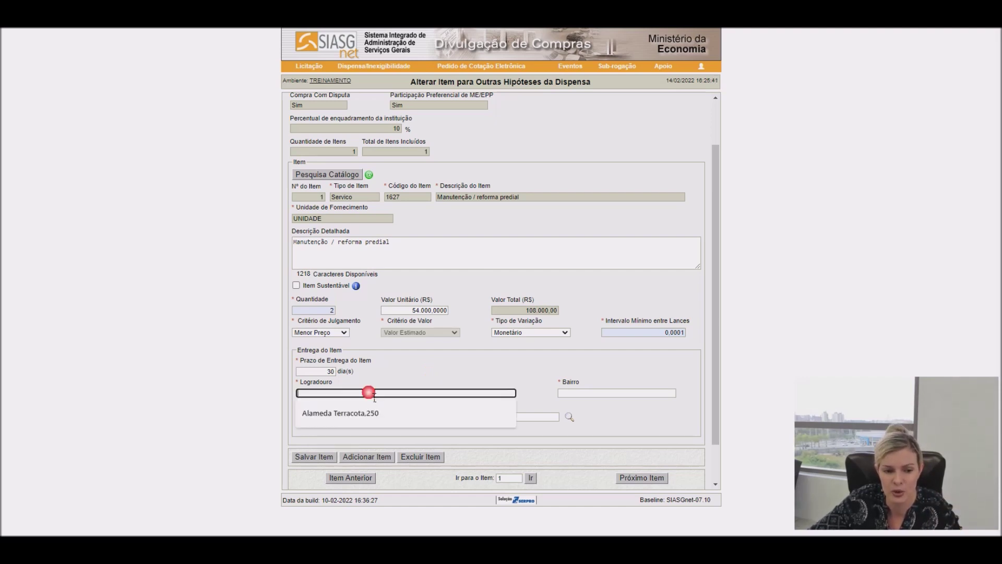
{"action": "left_click", "coordinate": [367, 413]}
{"action": "left_click", "coordinate": [603, 394]}
{"action": "left_click", "coordinate": [598, 417]}
- Look up São Caetano do Sul/SP as the delivery municipality, select it and save the item
{"action": "left_click", "coordinate": [569, 416]}
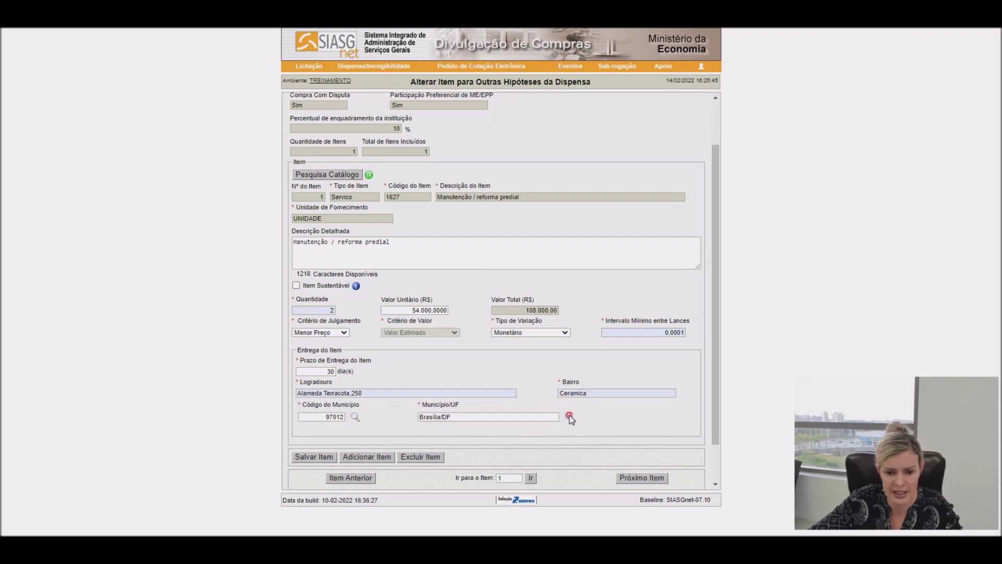
{"action": "left_click_drag", "start_coordinate": [376, 204], "coordinate": [316, 198]}
{"action": "type", "text": "São Caetano do Sul"}
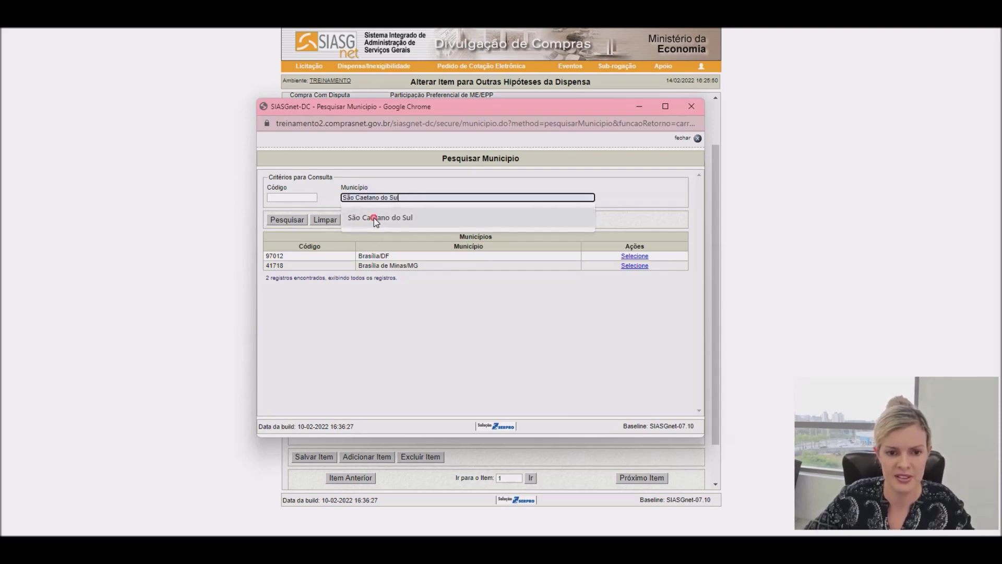
{"action": "left_click", "coordinate": [374, 218]}
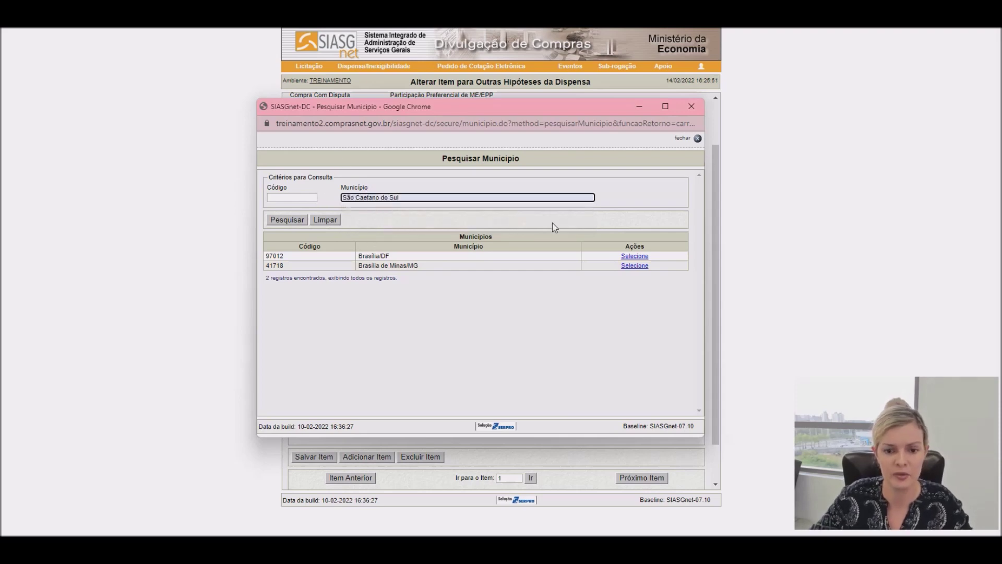
{"action": "left_click", "coordinate": [288, 220]}
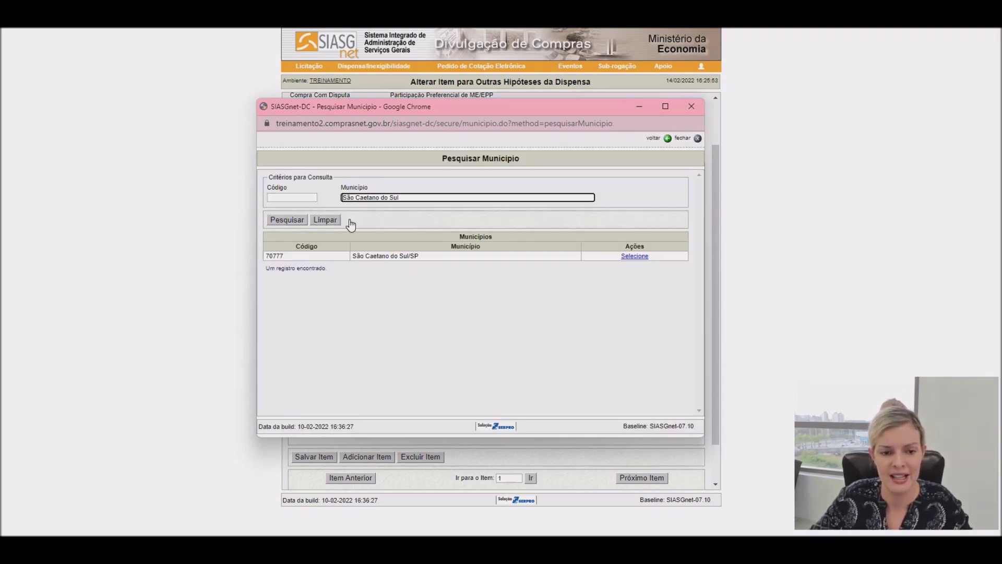
{"action": "left_click", "coordinate": [646, 256]}
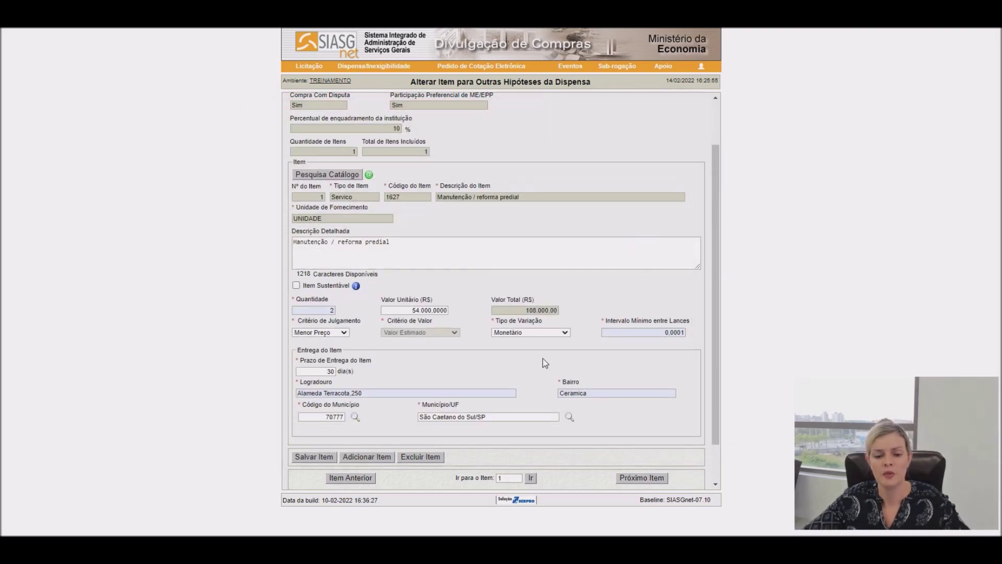
{"action": "scroll", "coordinate": [382, 449], "scroll_direction": "down", "scroll_amount": 1}
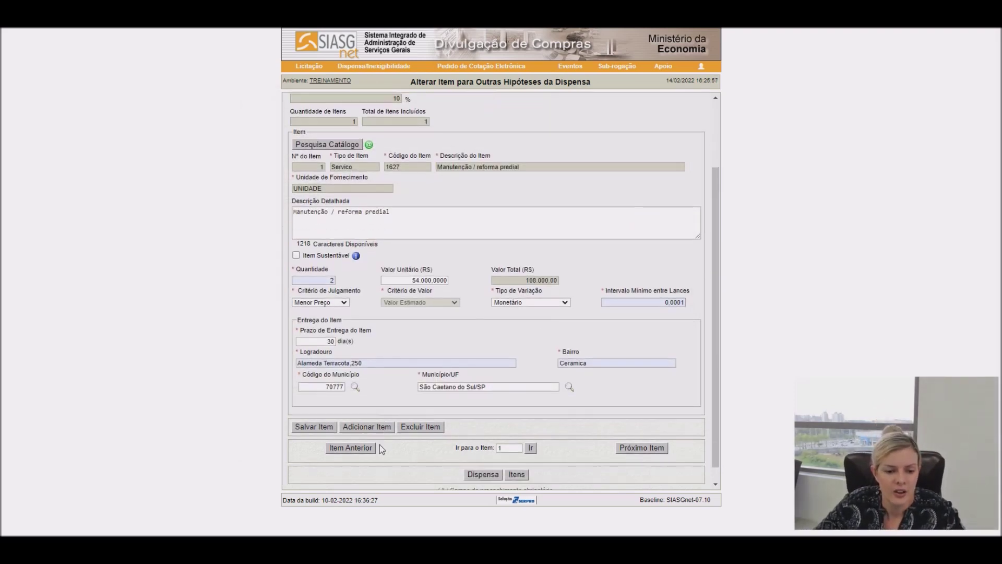
{"action": "left_click", "coordinate": [318, 411]}
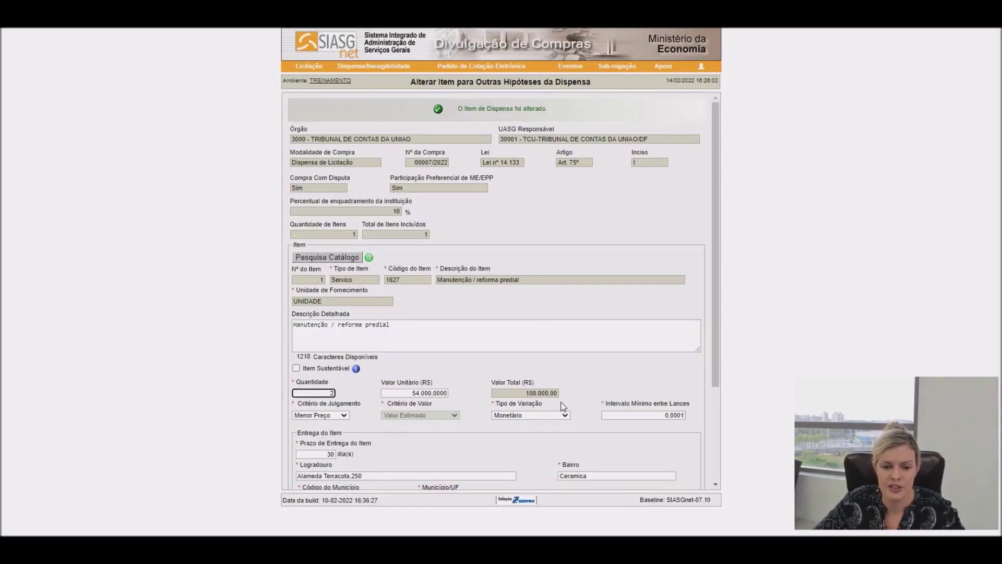
- Return to the waiver and publish the Dispensa Eletrônica, confirming that it is ready for divulgação
{"action": "scroll", "coordinate": [559, 401], "scroll_direction": "down", "scroll_amount": 2}
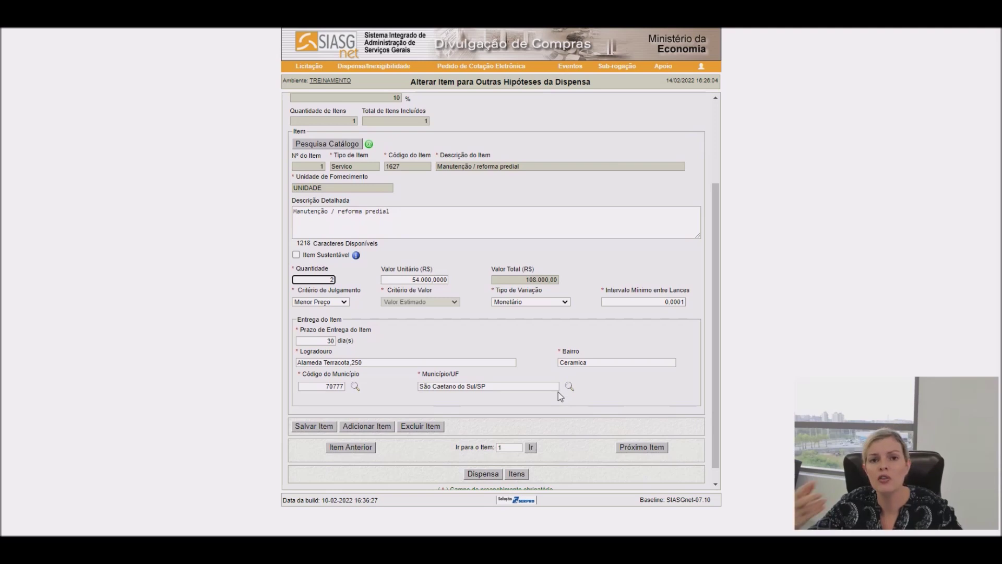
{"action": "scroll", "coordinate": [377, 371], "scroll_direction": "down", "scroll_amount": 1}
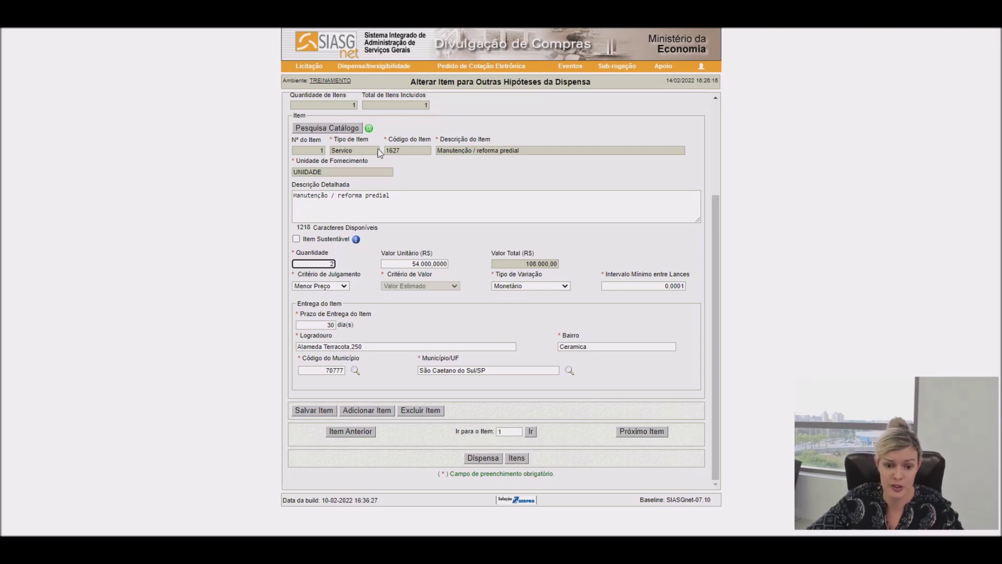
{"action": "left_click", "coordinate": [486, 463]}
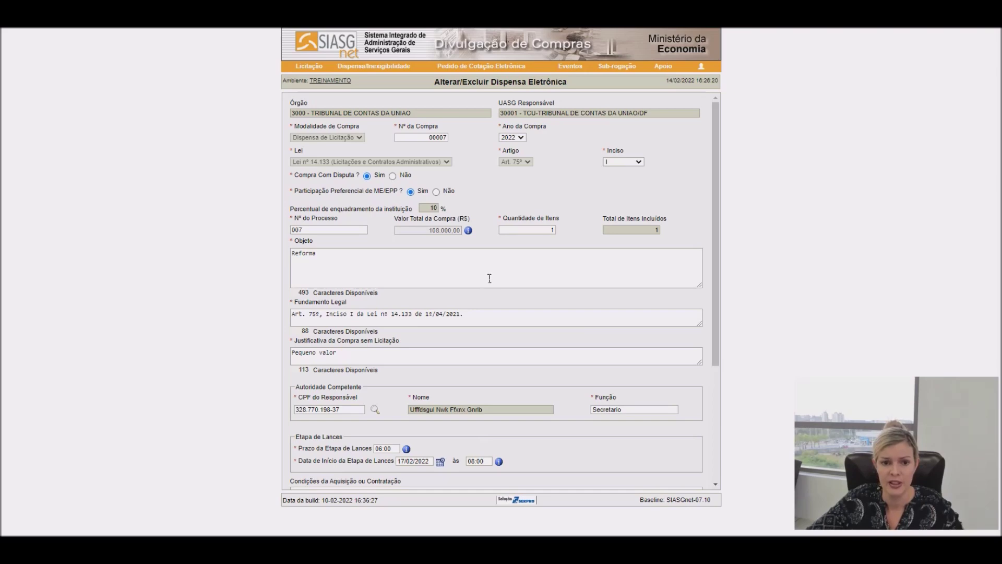
{"action": "scroll", "coordinate": [491, 280], "scroll_direction": "down", "scroll_amount": 3}
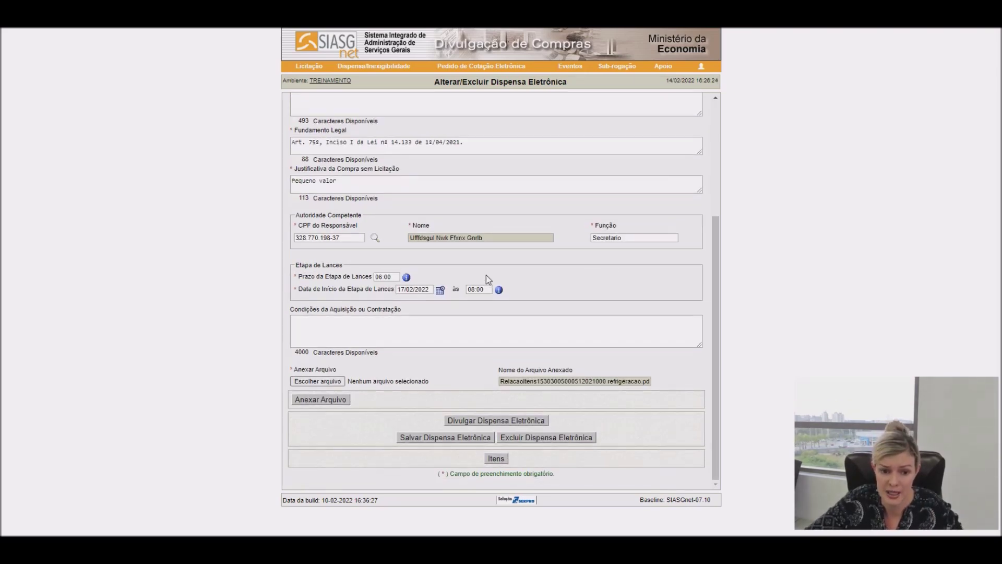
{"action": "left_click", "coordinate": [481, 421]}
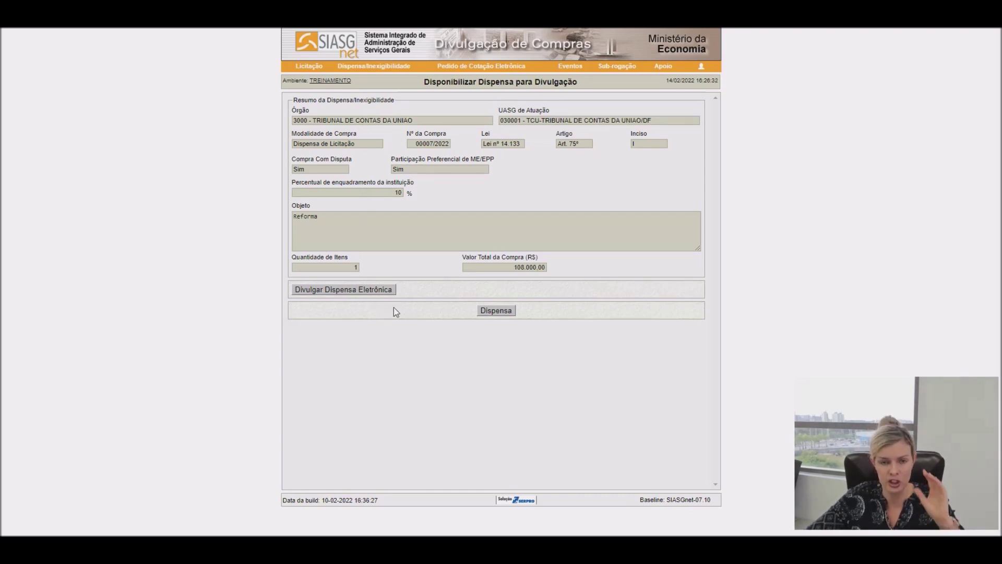
{"action": "left_click", "coordinate": [367, 293]}
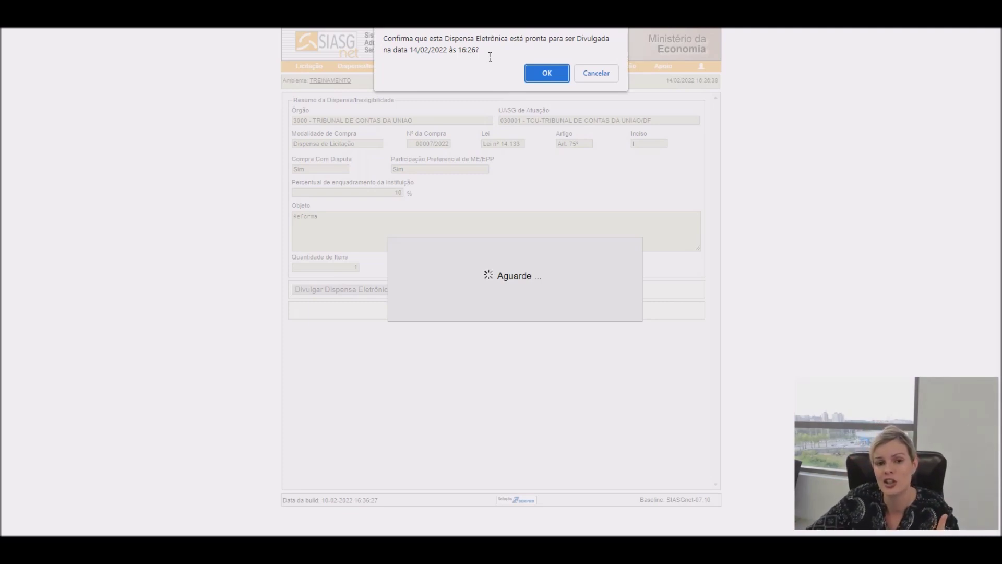
{"action": "left_click", "coordinate": [551, 73]}
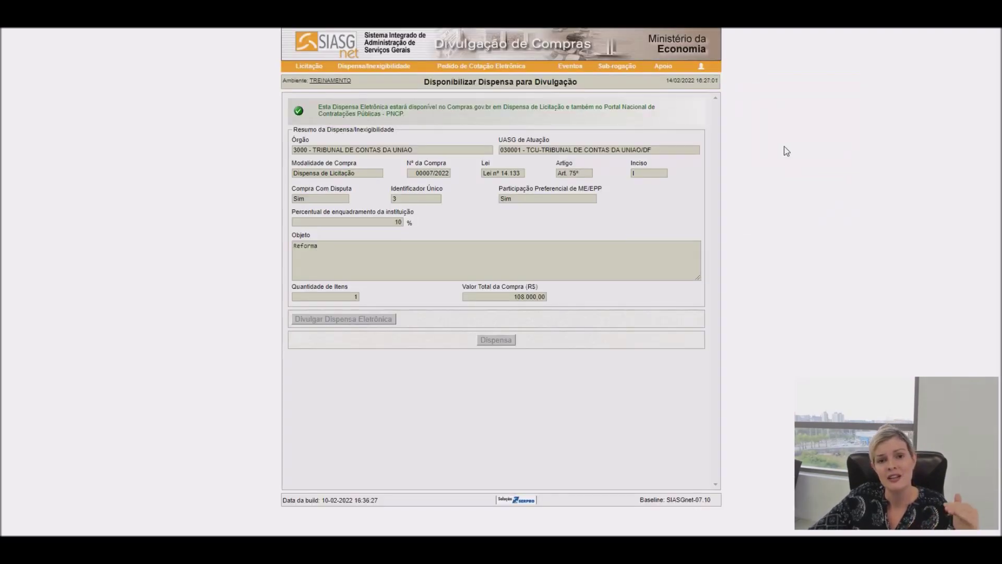
- Switch to the Compras.gov.br Área de Trabalho, reload its latest updates and open the public session configuration of Dispensa Eletrônica 30001 - 7/2022
{"action": "left_click_drag", "start_coordinate": [327, 107], "coordinate": [571, 122]}
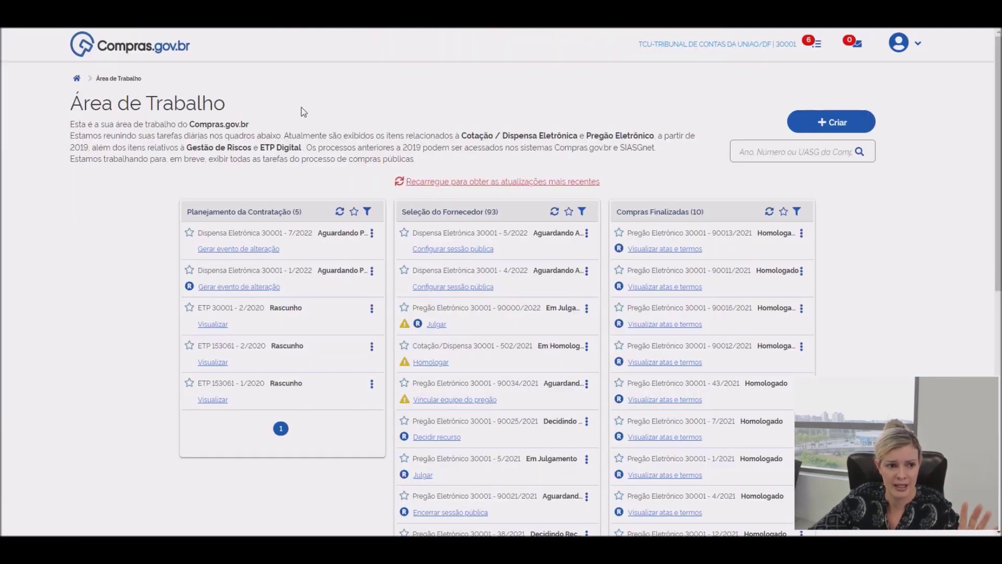
{"action": "left_click", "coordinate": [499, 182]}
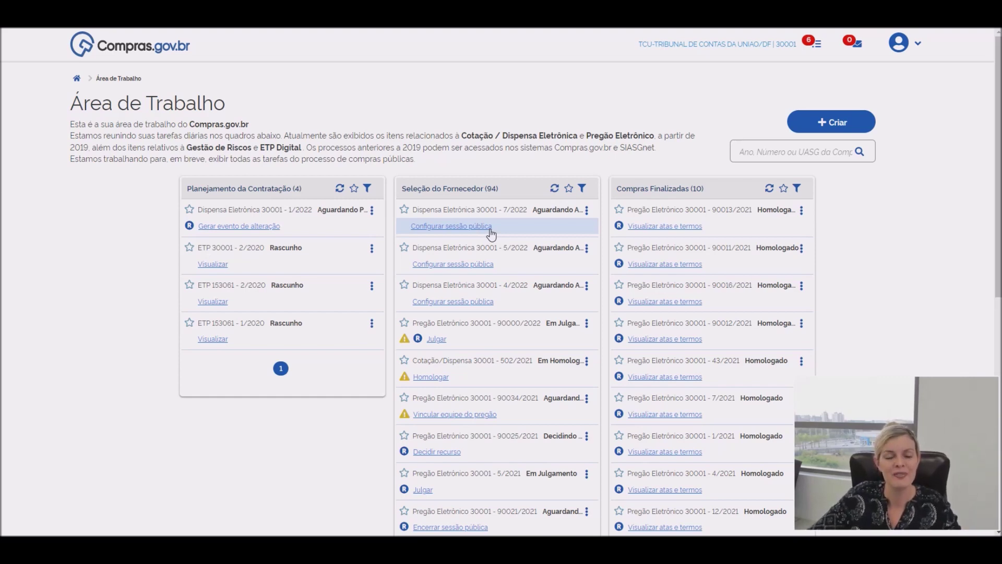
{"action": "left_click", "coordinate": [489, 227]}
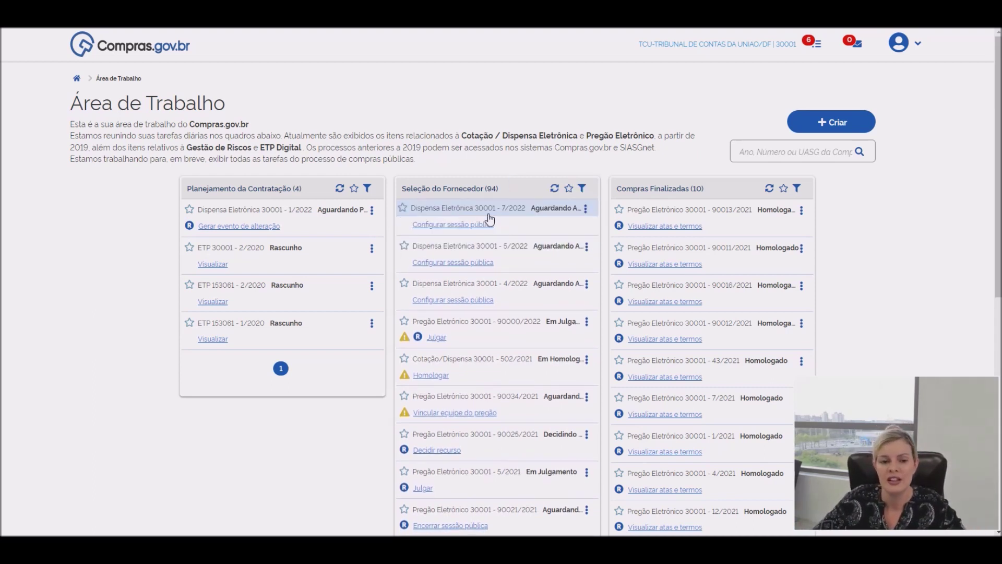
{"action": "left_click", "coordinate": [477, 226]}
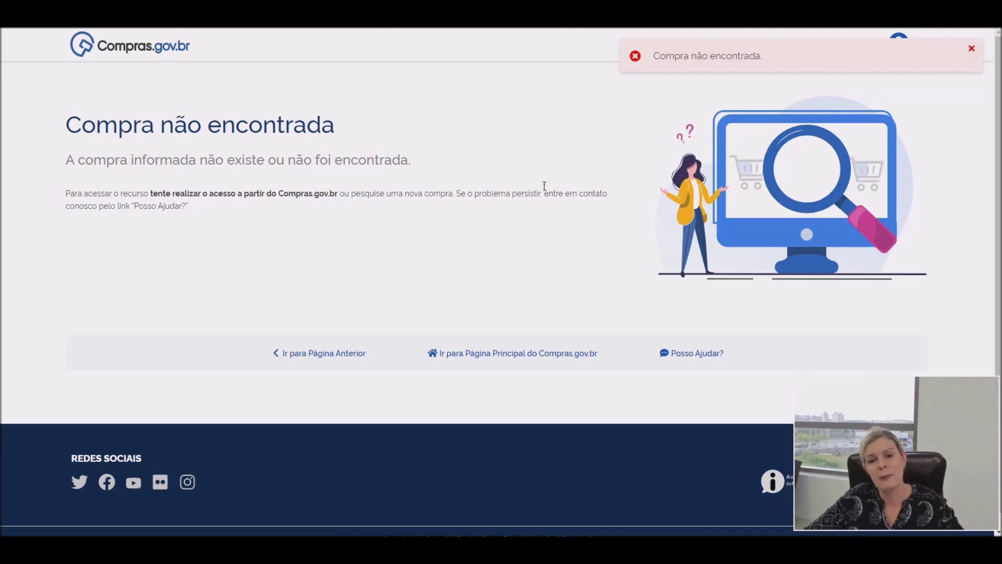
{"action": "key", "text": "alt+Left"}
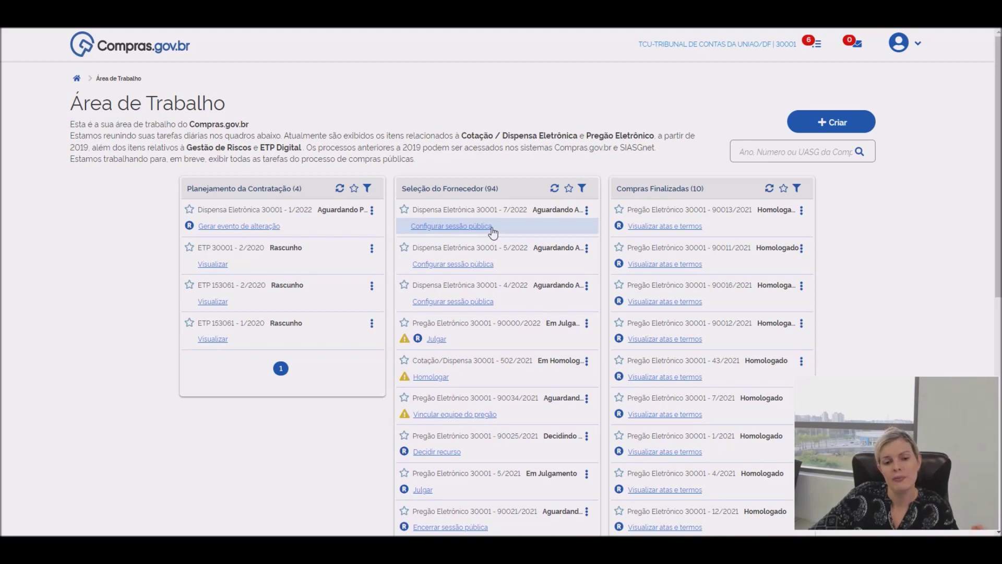
{"action": "left_click", "coordinate": [468, 225]}
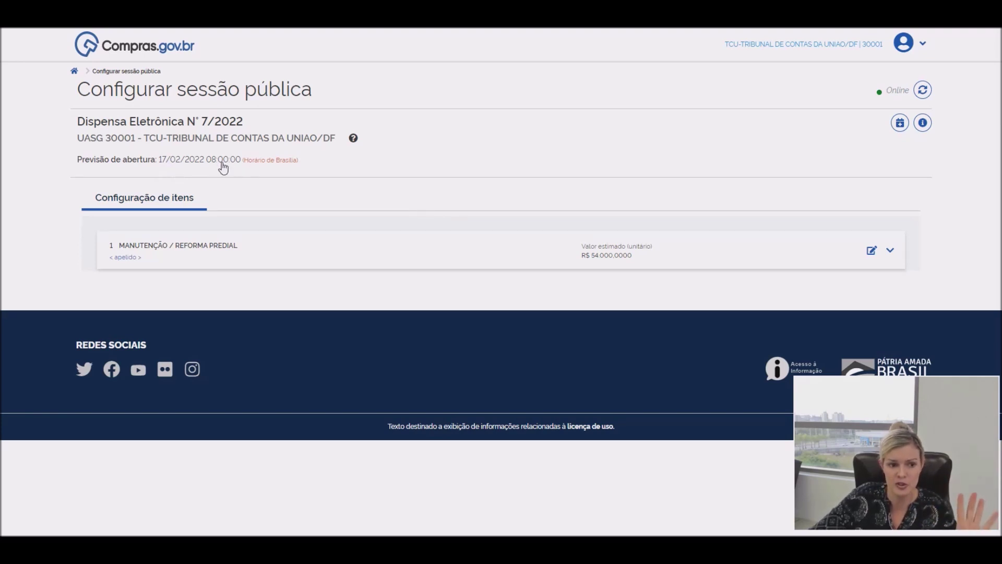
- Expand the details of item 1, Manutenção / Reforma Predial, and view its estimated-value change form without altering anything
{"action": "left_click", "coordinate": [890, 252]}
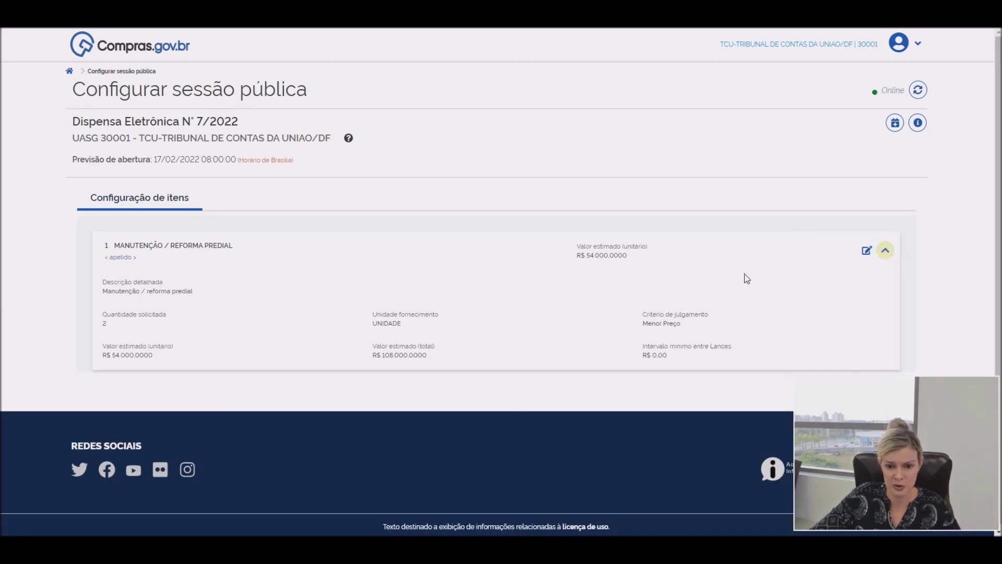
{"action": "left_click", "coordinate": [868, 251]}
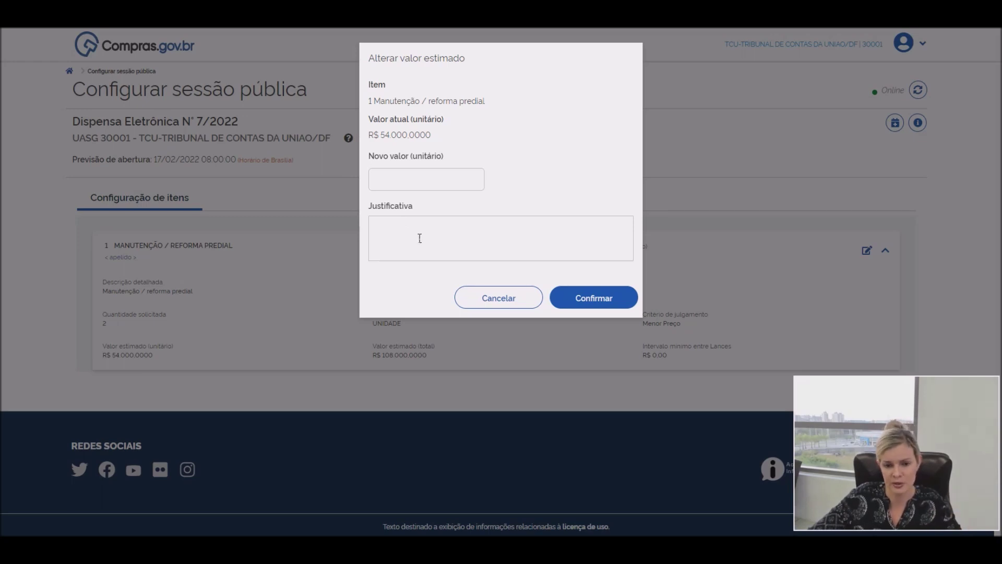
{"action": "left_click", "coordinate": [539, 308]}
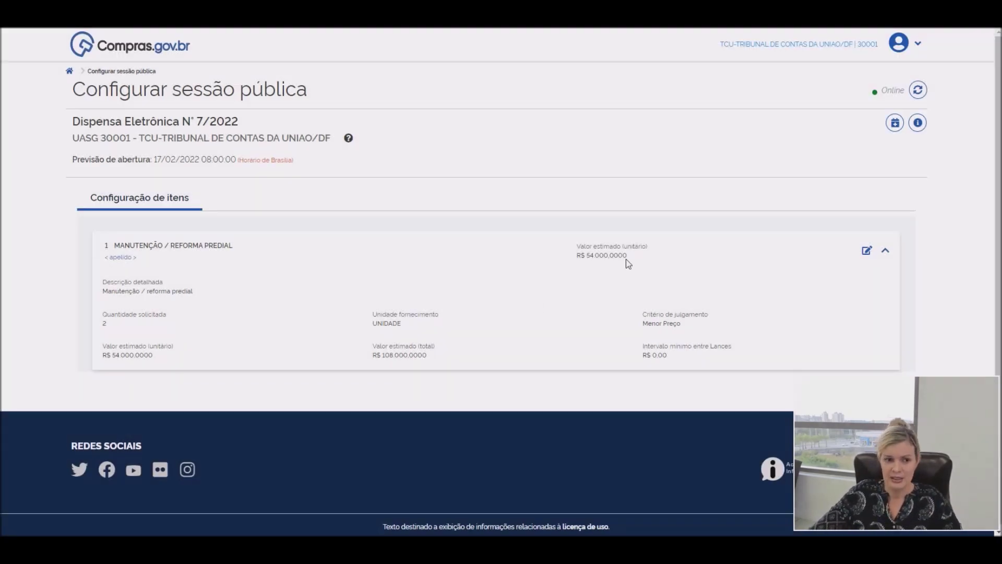
- Examine the form for changing the public session opening, including the current forecast and selectable dates, and cancel it
{"action": "left_click", "coordinate": [896, 125]}
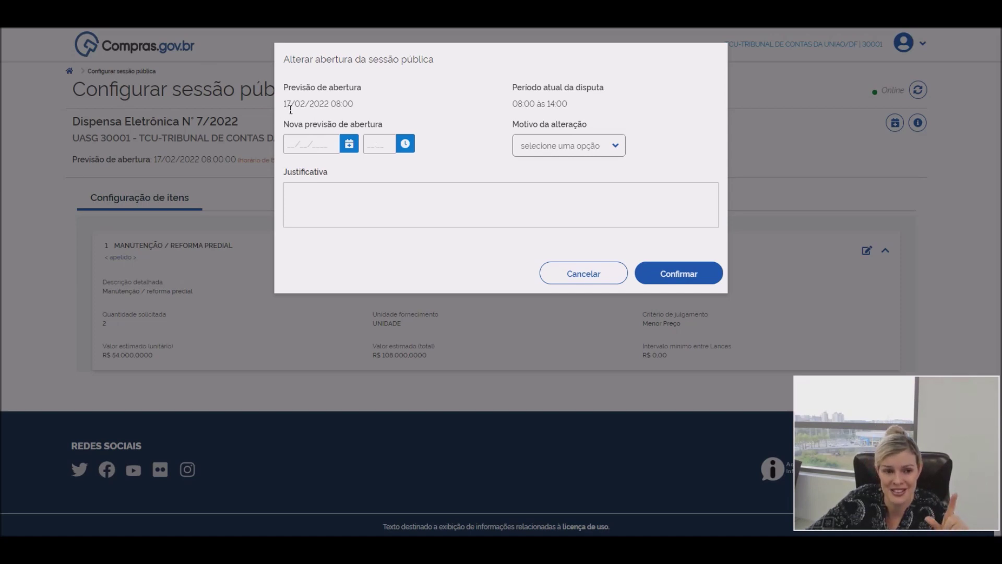
{"action": "left_click_drag", "start_coordinate": [283, 103], "coordinate": [337, 104]}
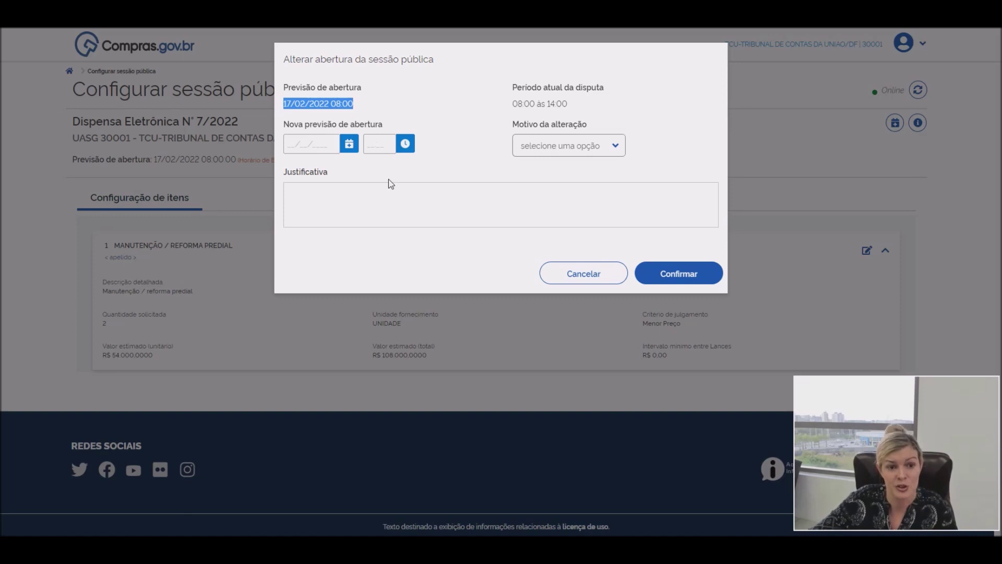
{"action": "left_click", "coordinate": [350, 146]}
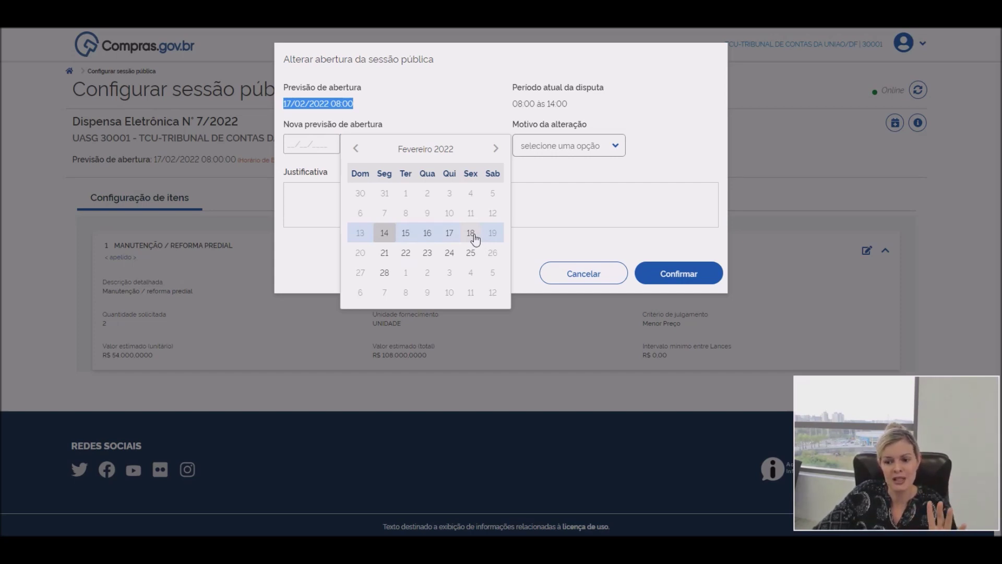
{"action": "left_click", "coordinate": [373, 98]}
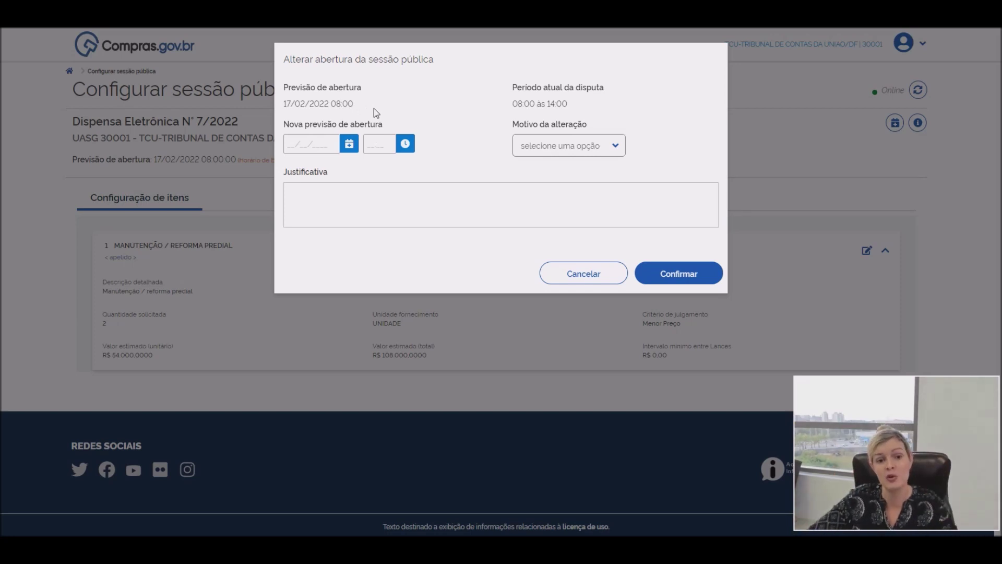
{"action": "left_click_drag", "start_coordinate": [368, 108], "coordinate": [281, 102]}
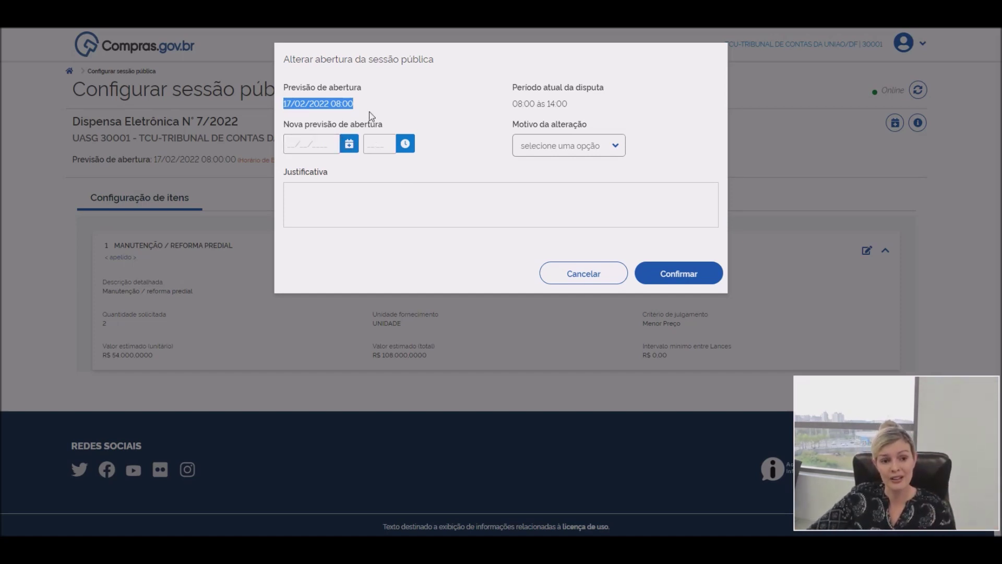
{"action": "left_click", "coordinate": [356, 103]}
{"action": "left_click_drag", "start_coordinate": [356, 102], "coordinate": [281, 105]}
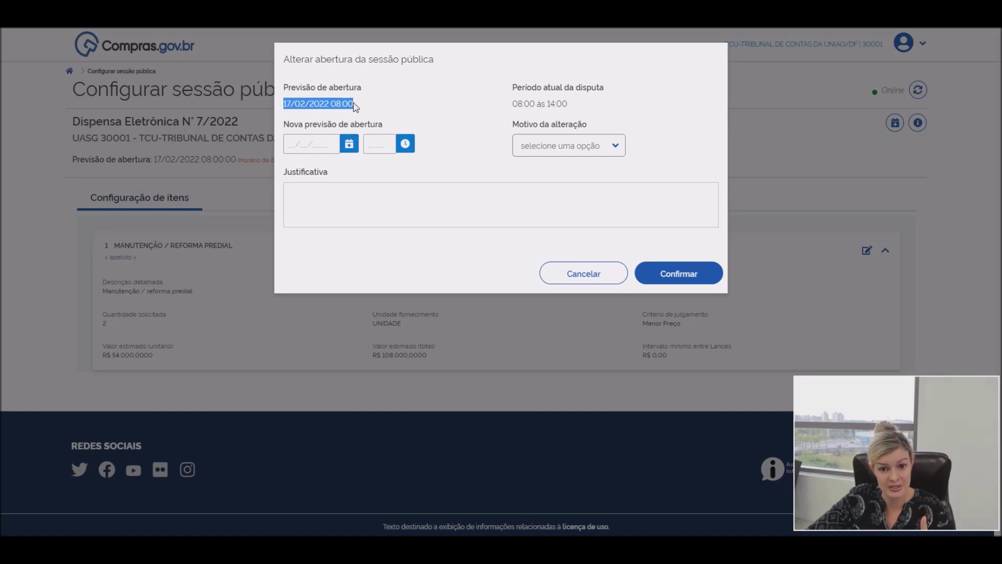
{"action": "left_click", "coordinate": [578, 275]}
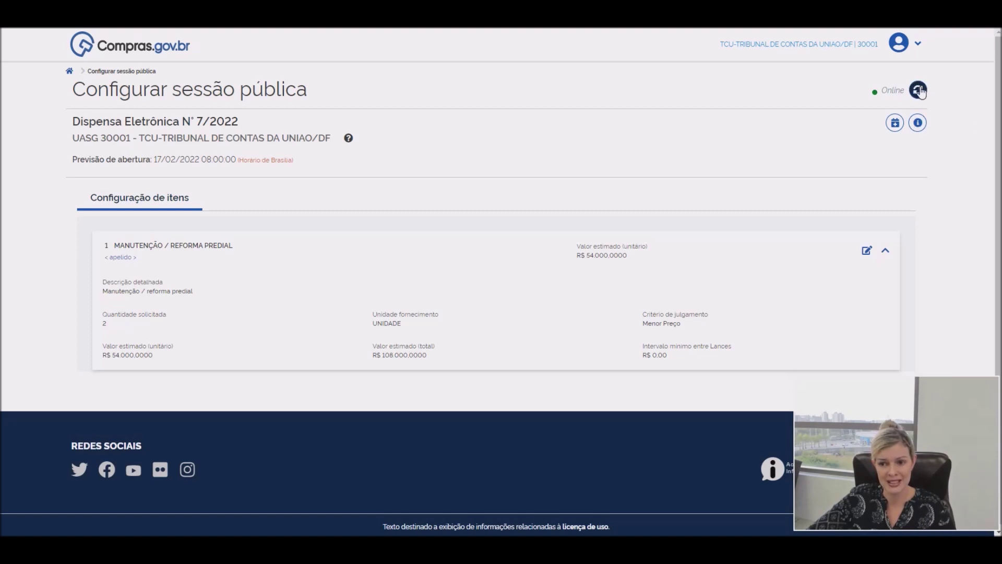
- Refresh the session configuration and review the purchase's additional information, especially the Período para envio de lances, and close it
{"action": "left_click", "coordinate": [920, 91]}
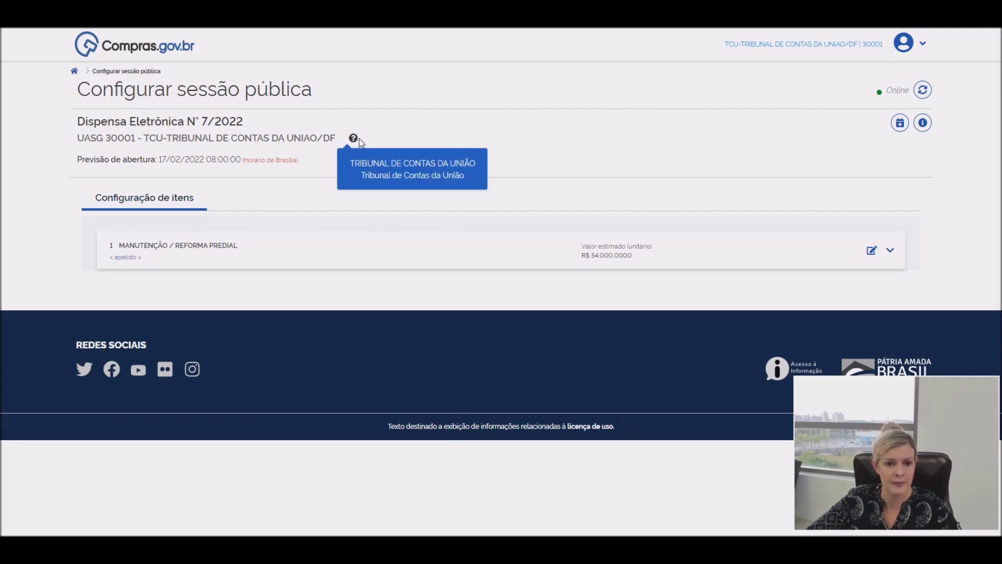
{"action": "left_click", "coordinate": [923, 123]}
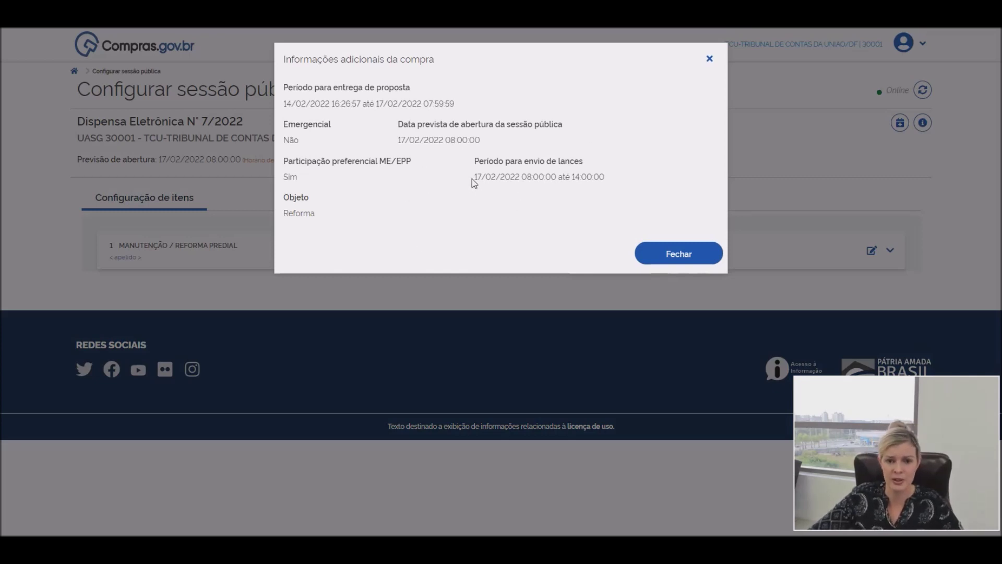
{"action": "left_click_drag", "start_coordinate": [474, 179], "coordinate": [618, 179]}
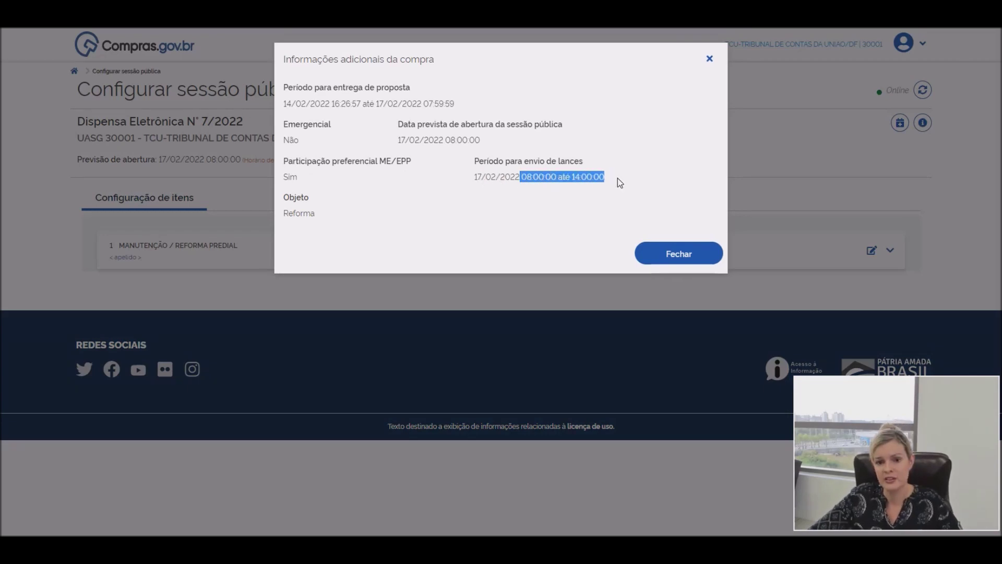
{"action": "left_click", "coordinate": [716, 61]}
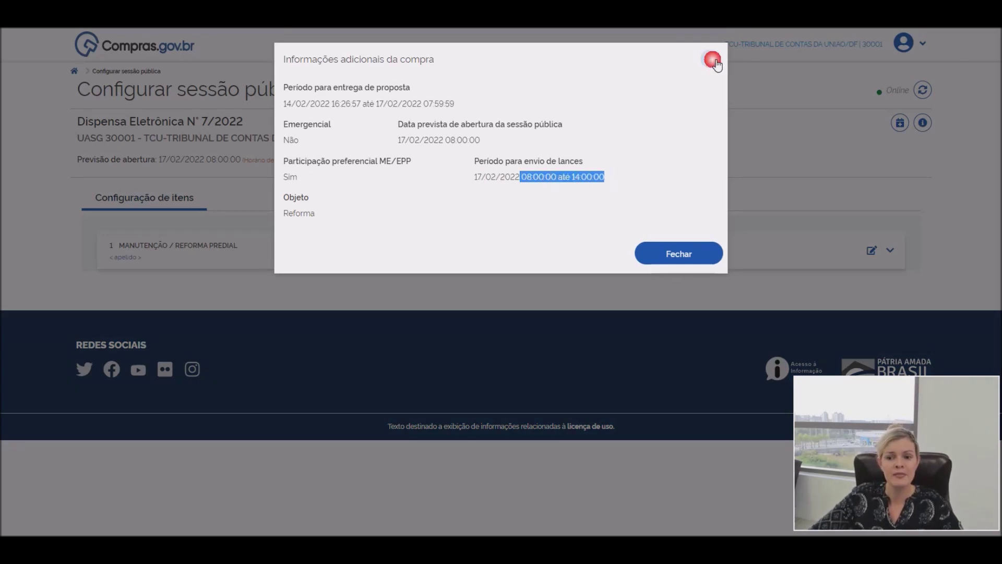